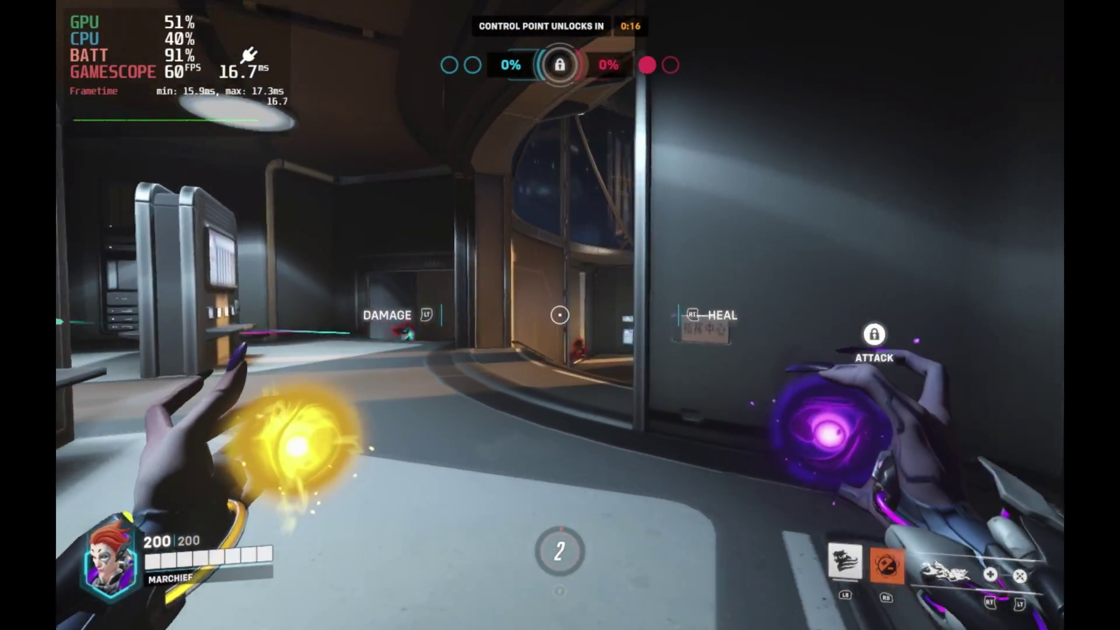
key(w)
key(shift)
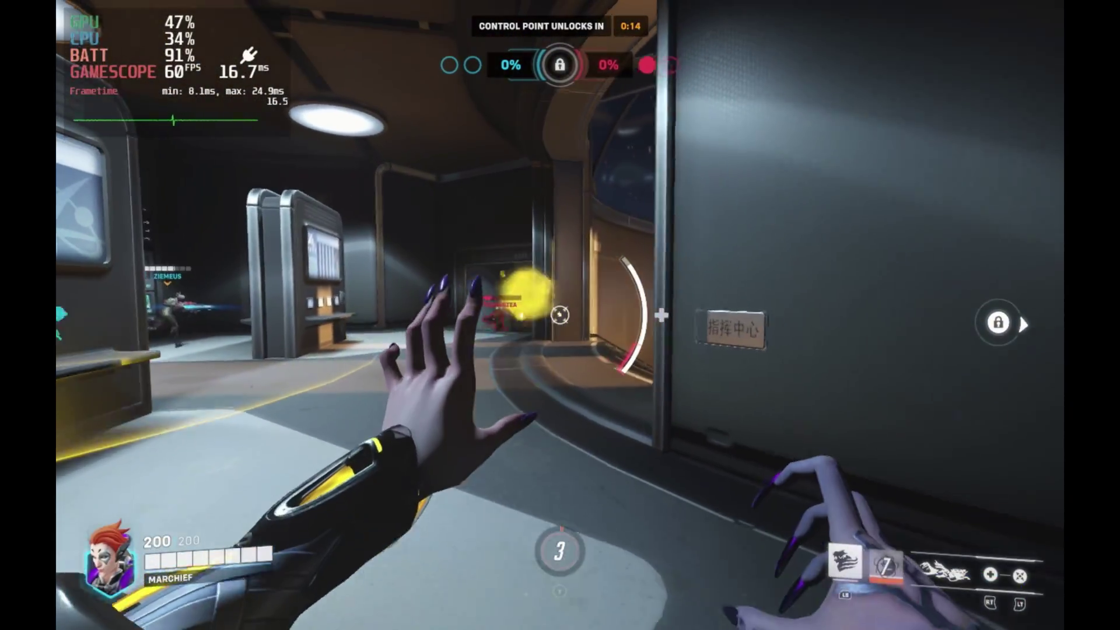
key(s)
key(w)
click(560, 315)
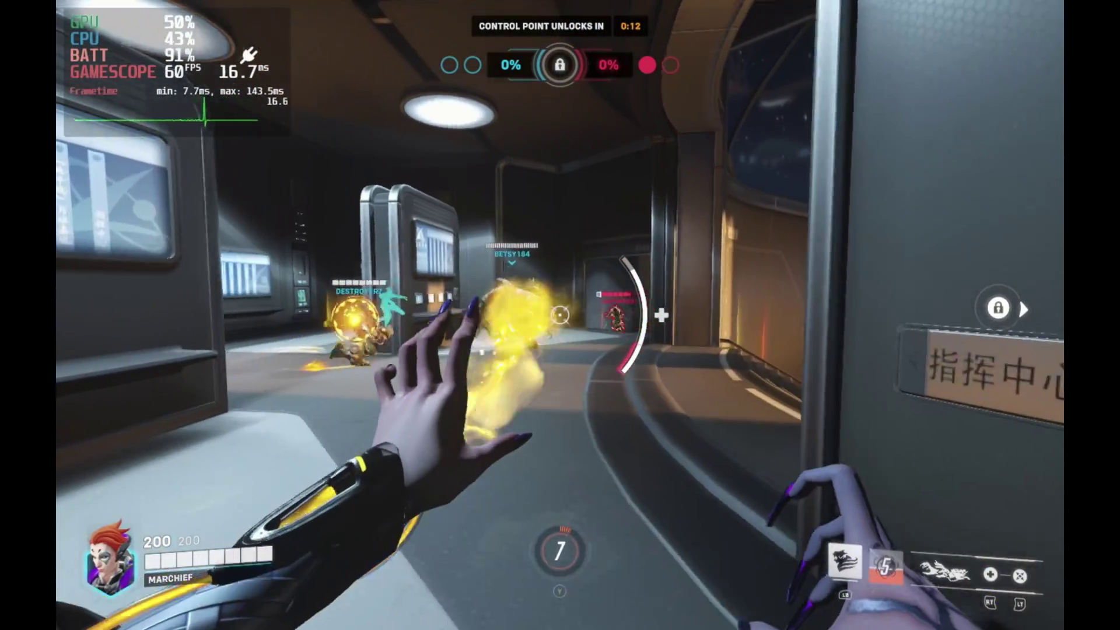
key(w)
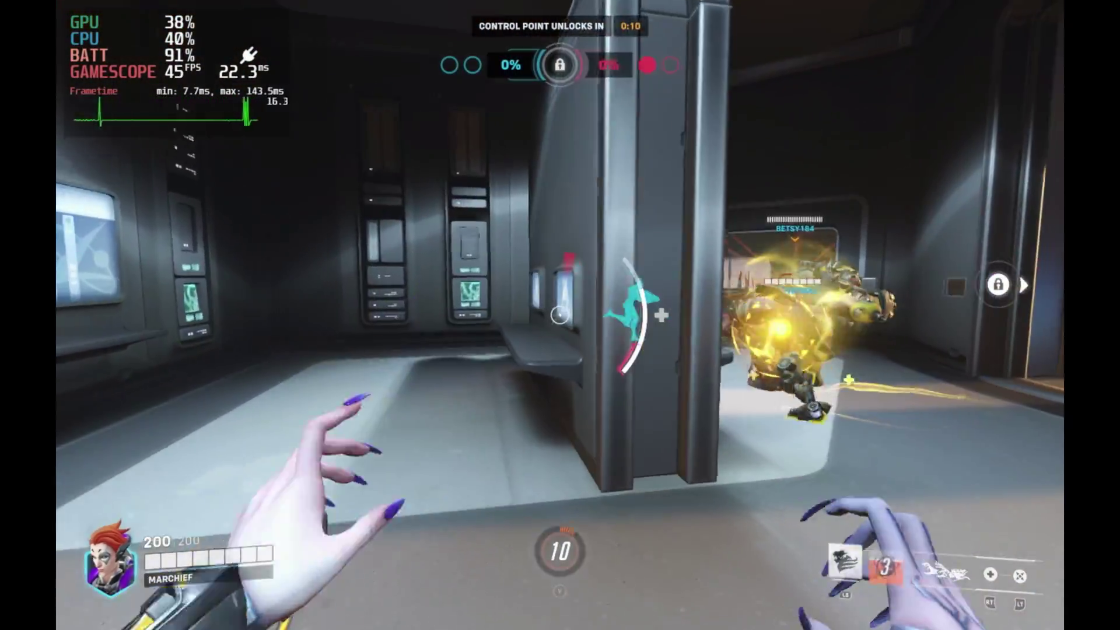
key(w)
click(560, 315)
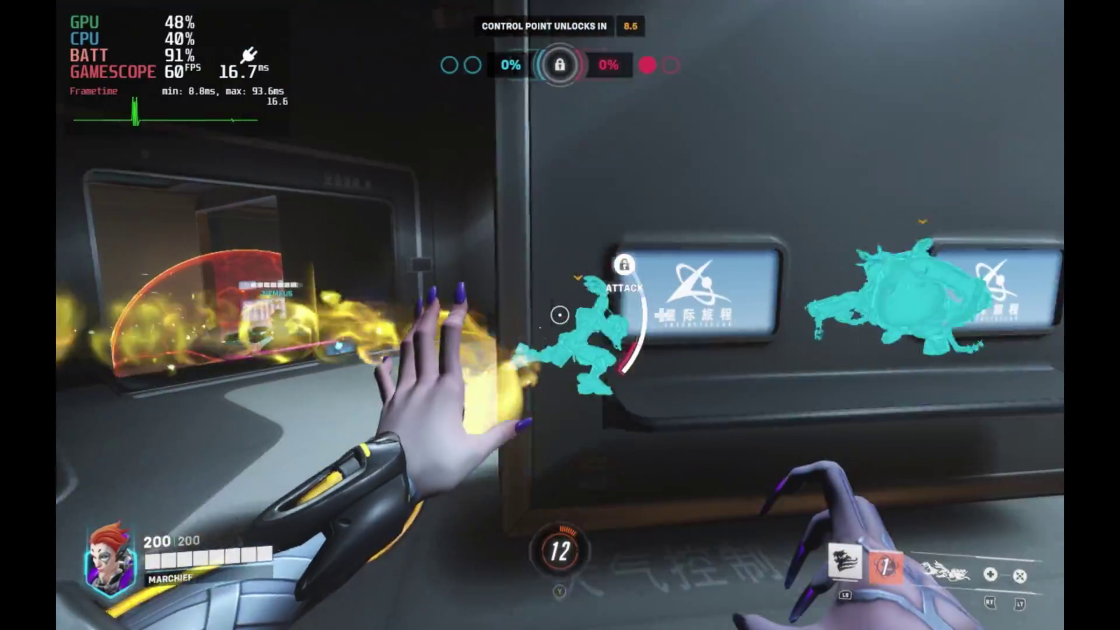
key(w)
key(s)
key(e)
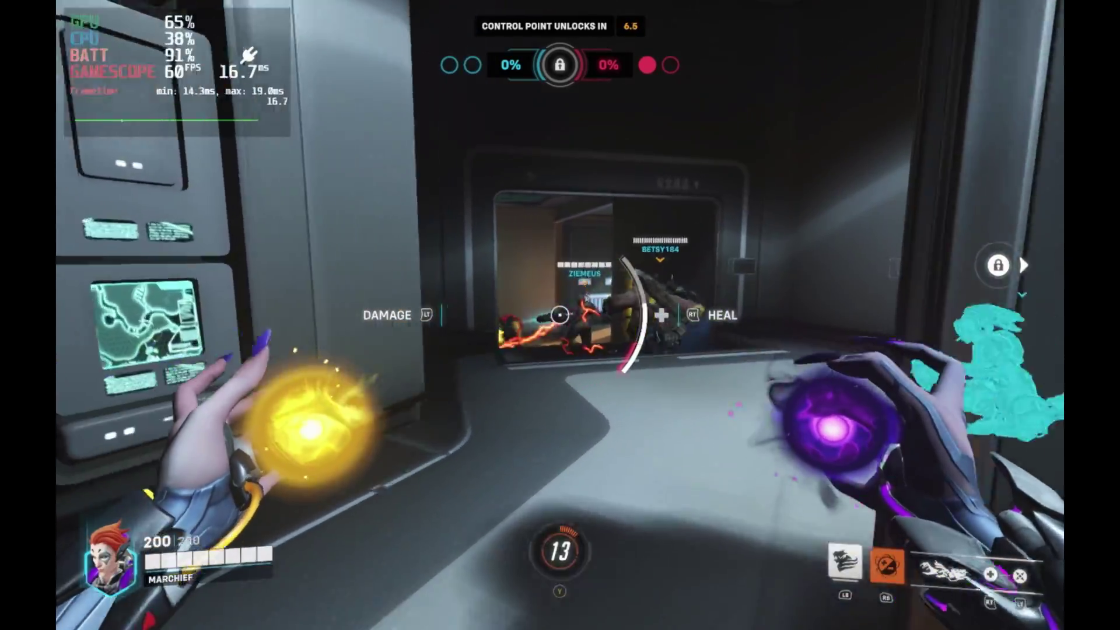
right_click(560, 315)
key(d)
click(560, 315)
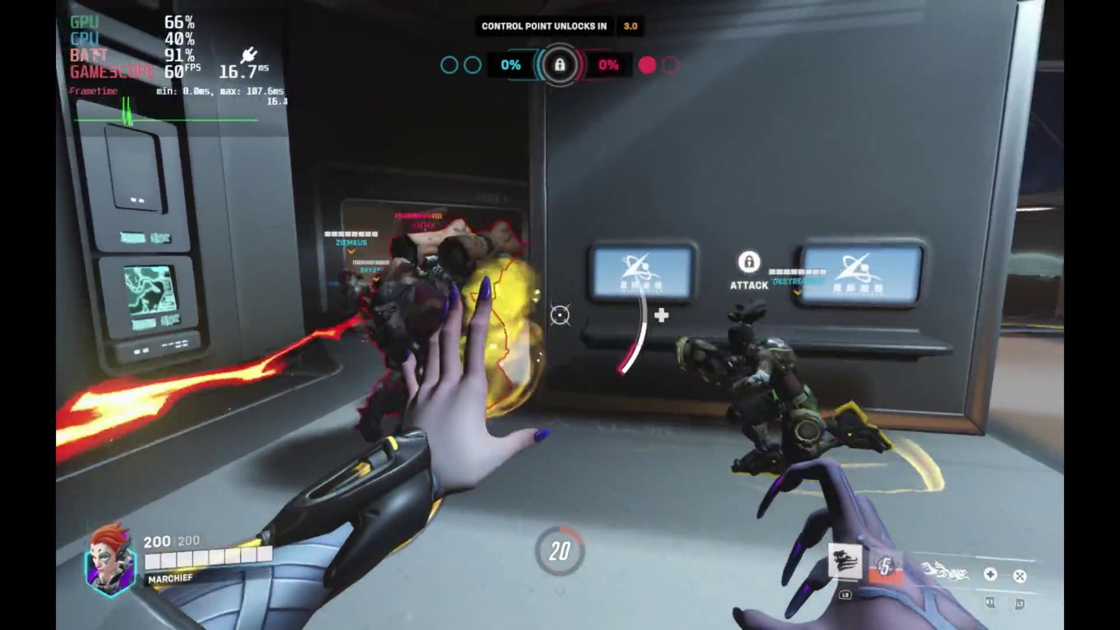
right_click(560, 315)
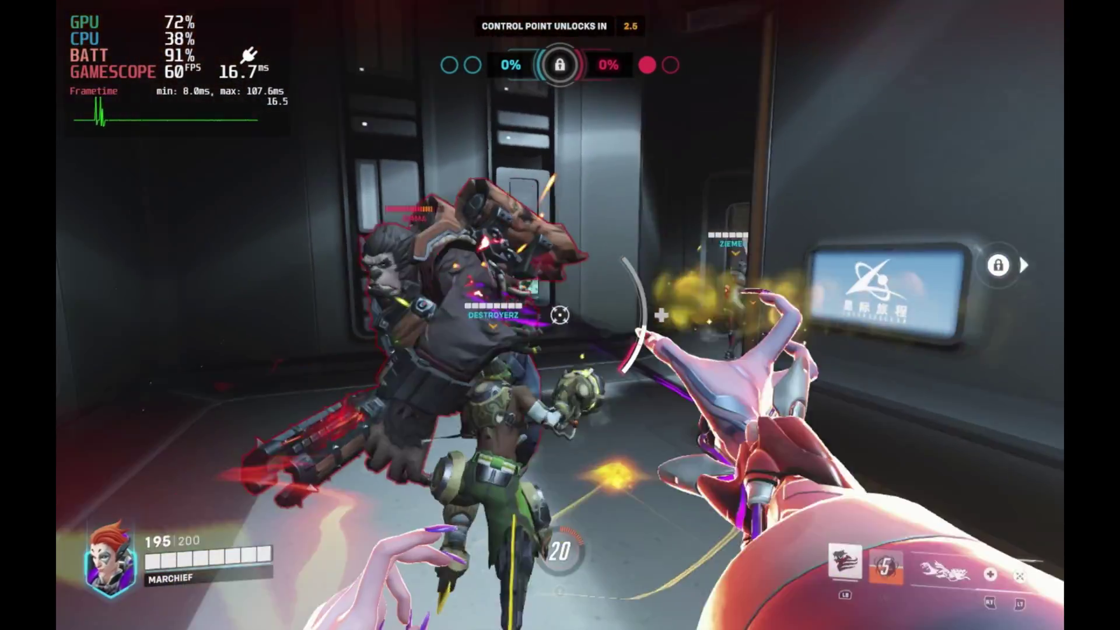
key(w)
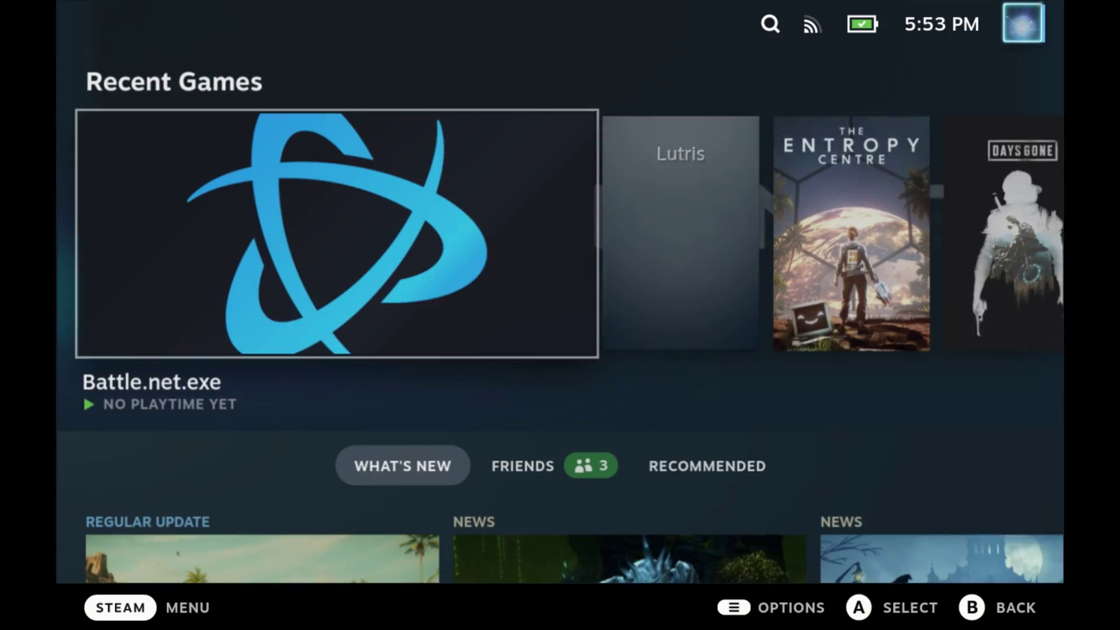
Switch the Steam Deck from gaming mode to the desktop using the power options.
key(ctrl+1)
key(Down)
key(Return)
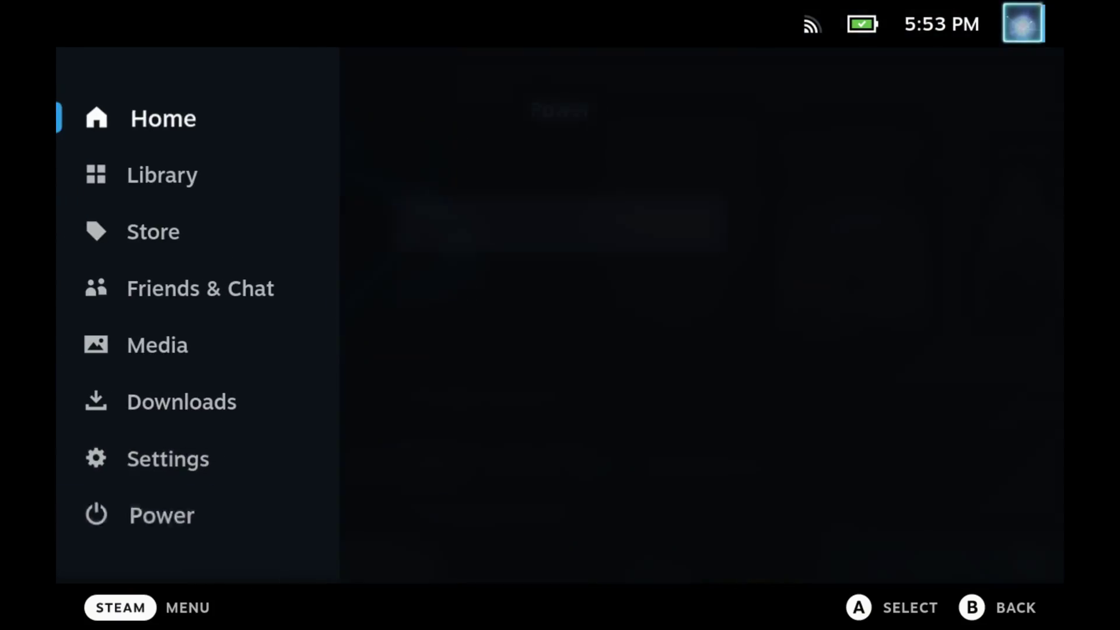
key(Down)
key(Down)
key(Down)
key(Down)
key(Down)
key(Return)
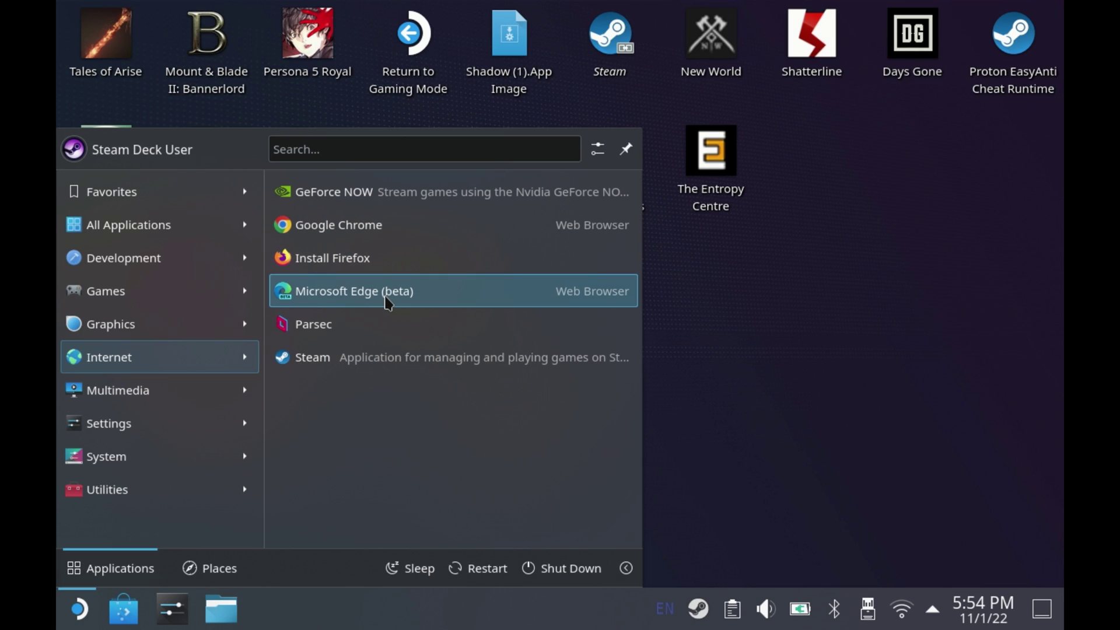
Launch Microsoft Edge (beta) and dismiss its offer to restore pages.
click(386, 295)
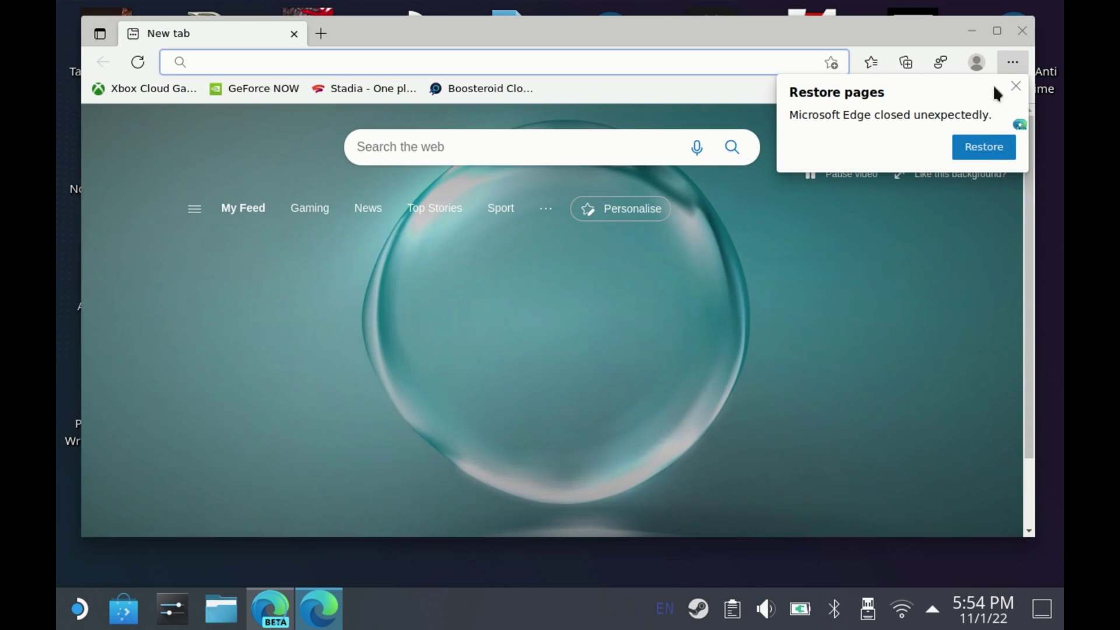
click(1014, 86)
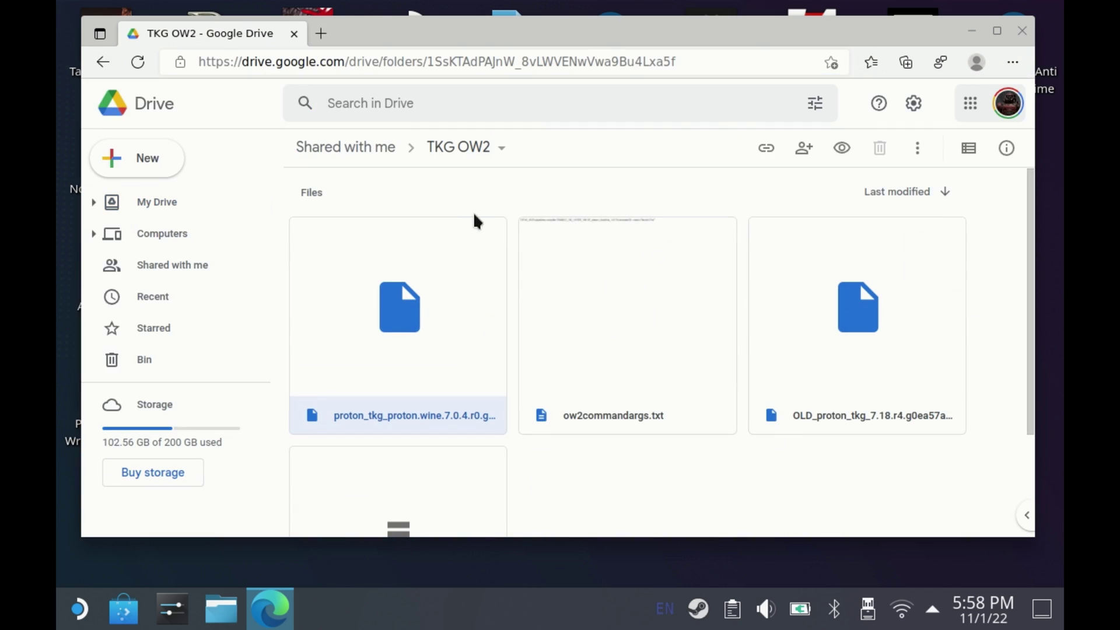
Download proton_tkg_proton.wine.7.0.4.r0.gfb6e6af8928.tar.xz from the TKG OW2 Drive folder and show the file in its download folder.
right_click(396, 348)
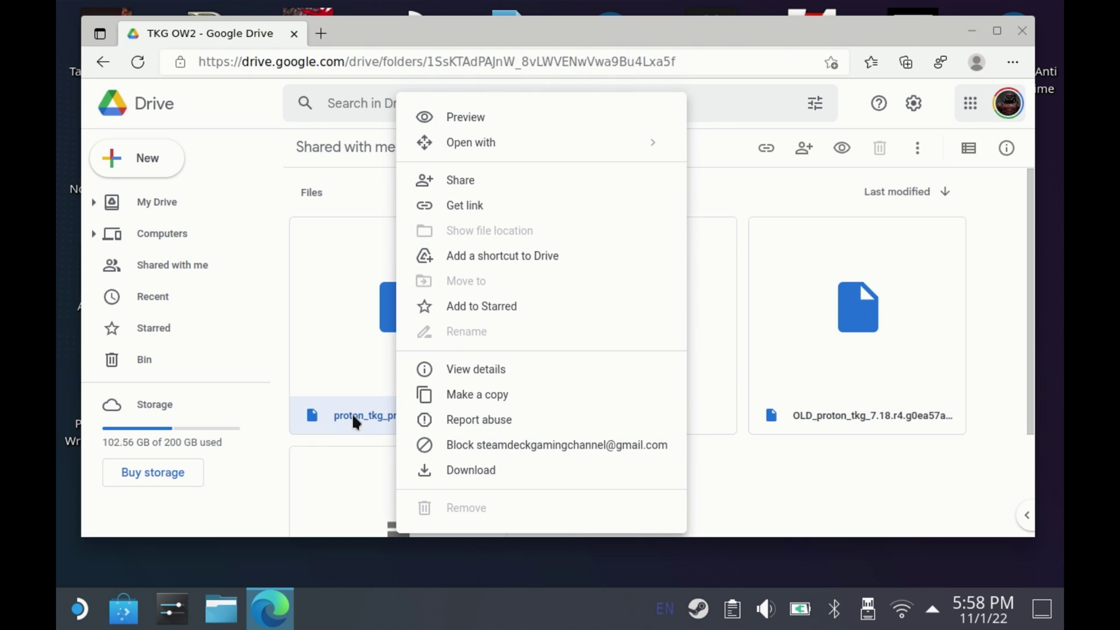
double_click(356, 392)
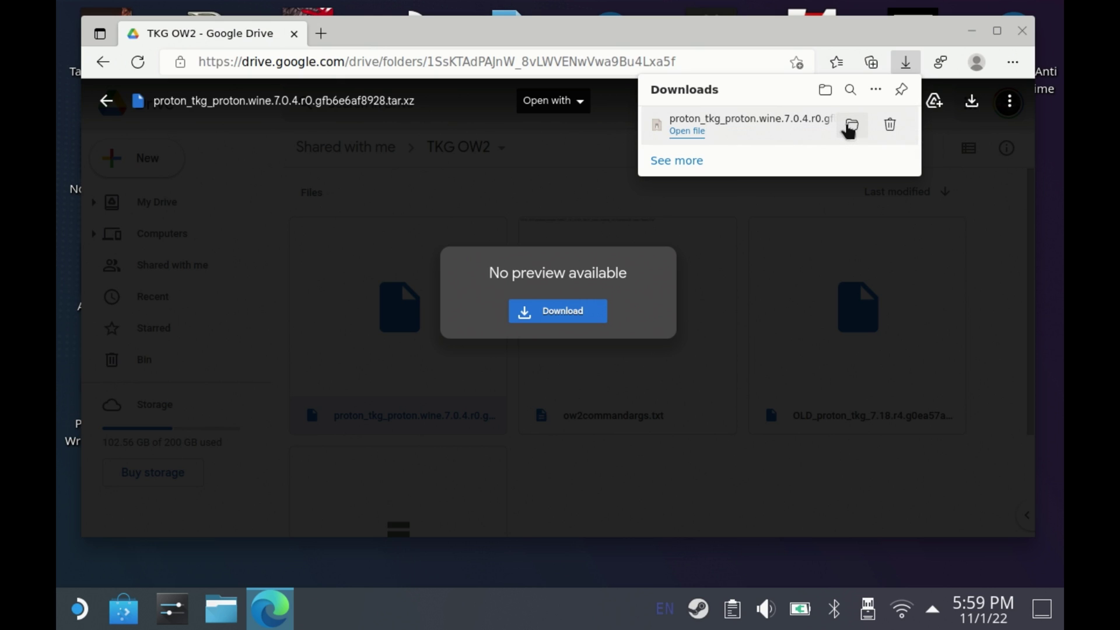
click(850, 125)
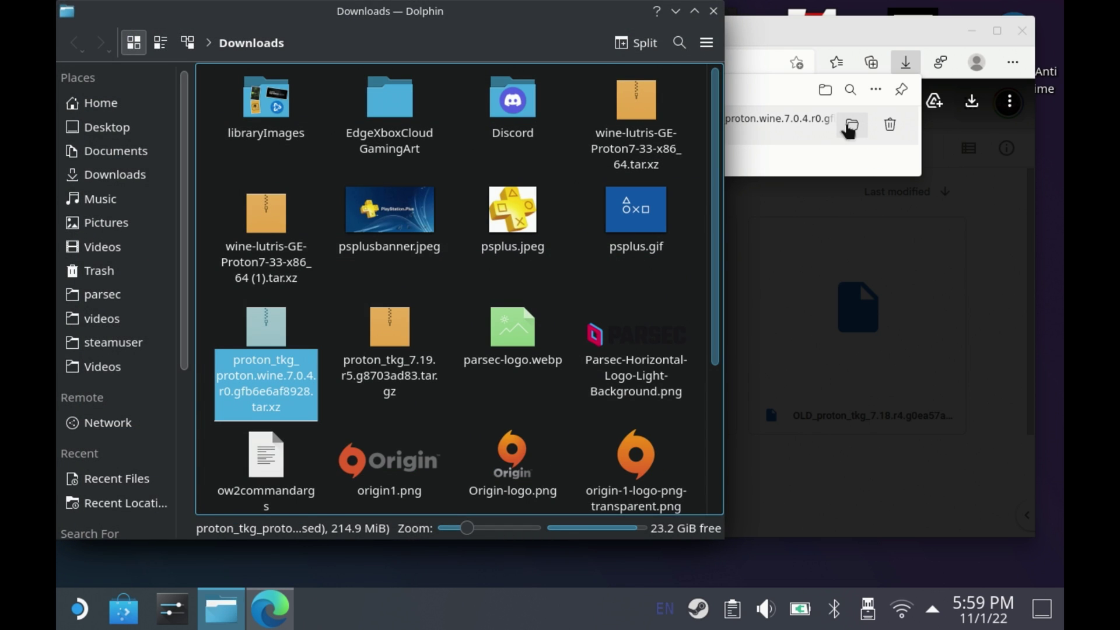
Start extracting the downloaded proton_tkg archive to a chosen location, switch to the Home folder and check that hidden files are shown.
right_click(275, 369)
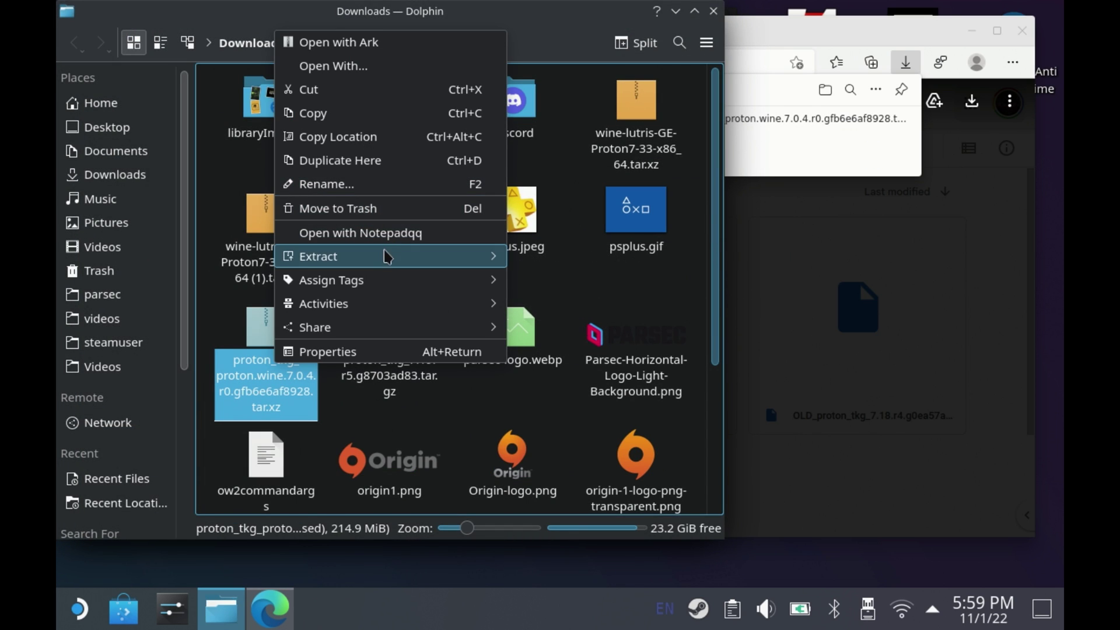
mouse_move(380, 260)
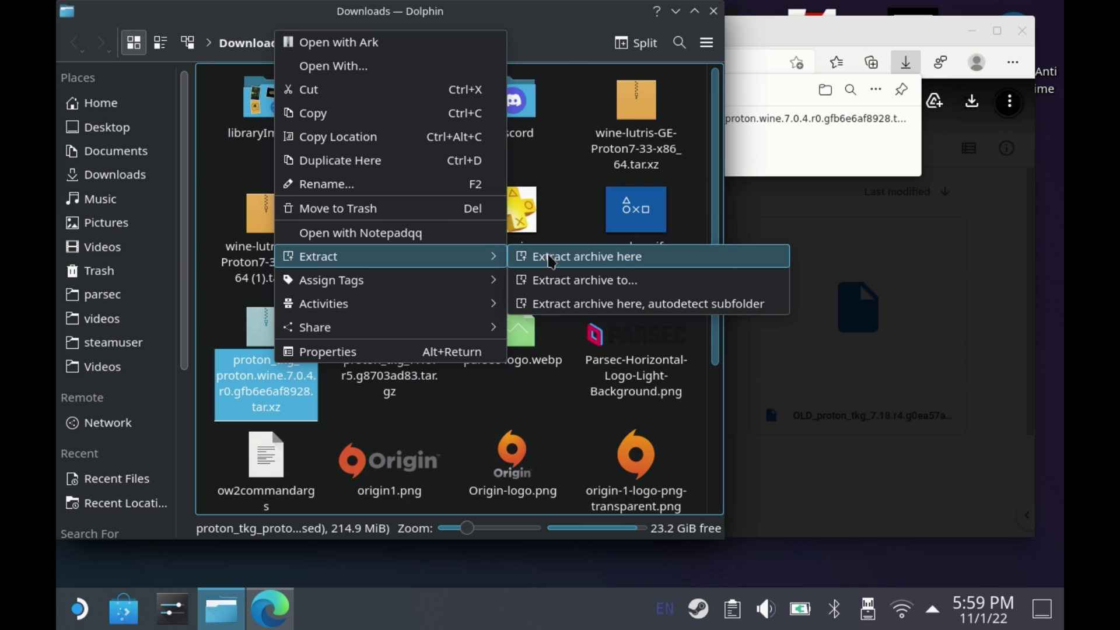
click(549, 282)
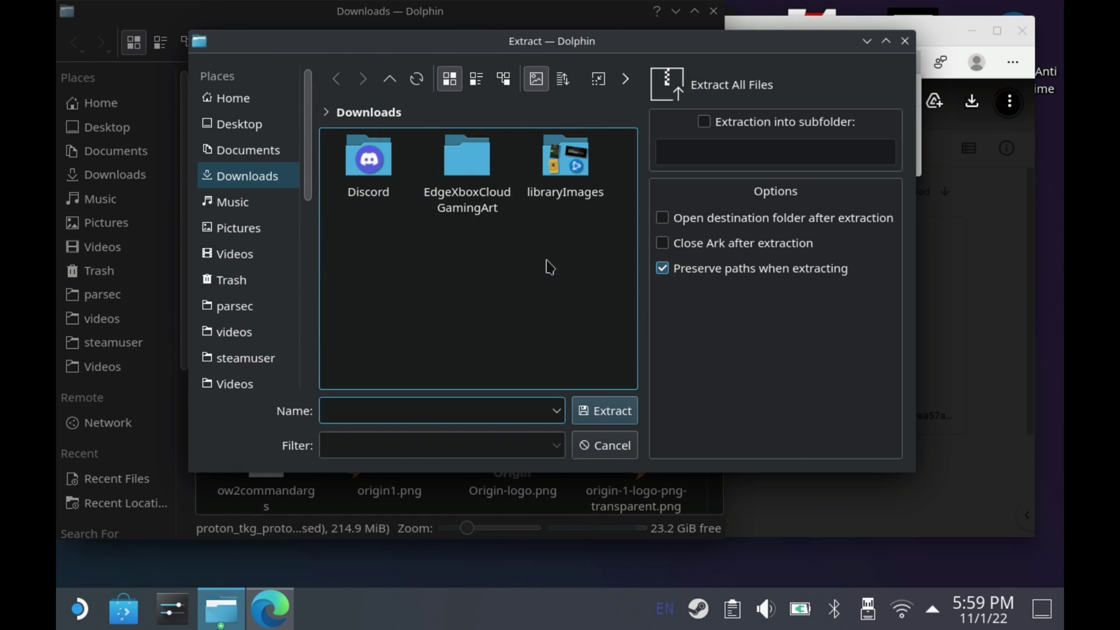
click(239, 96)
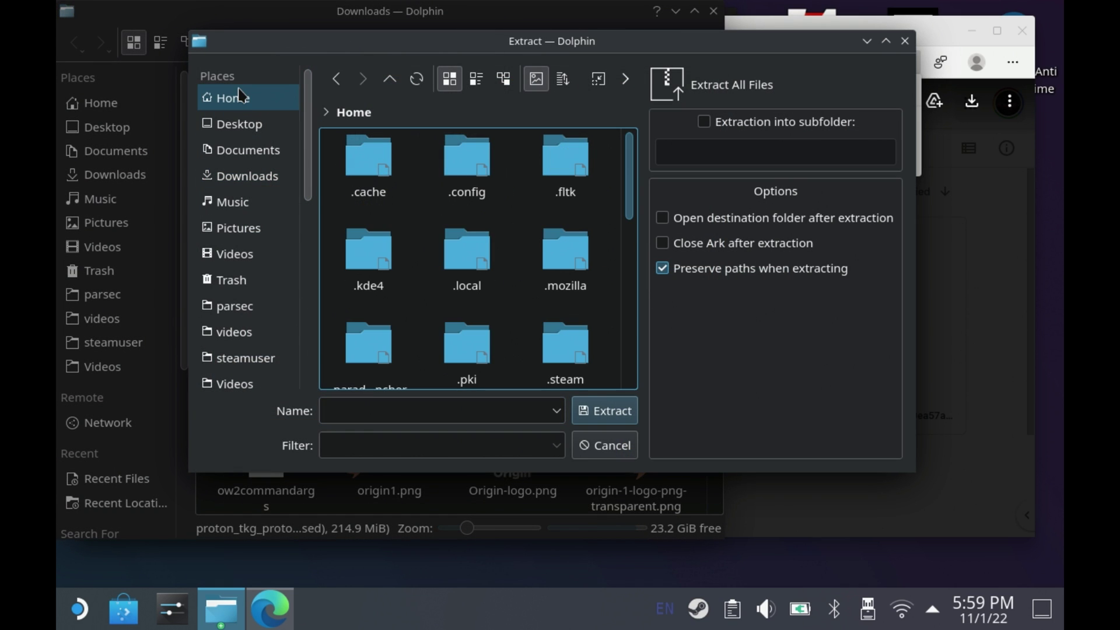
click(634, 81)
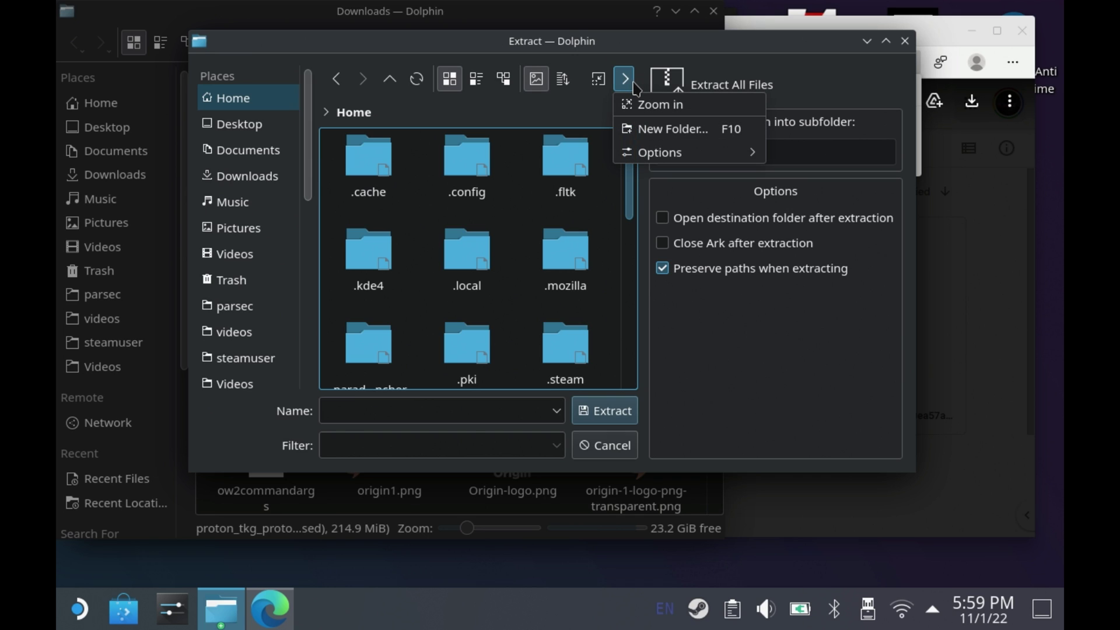
mouse_move(666, 161)
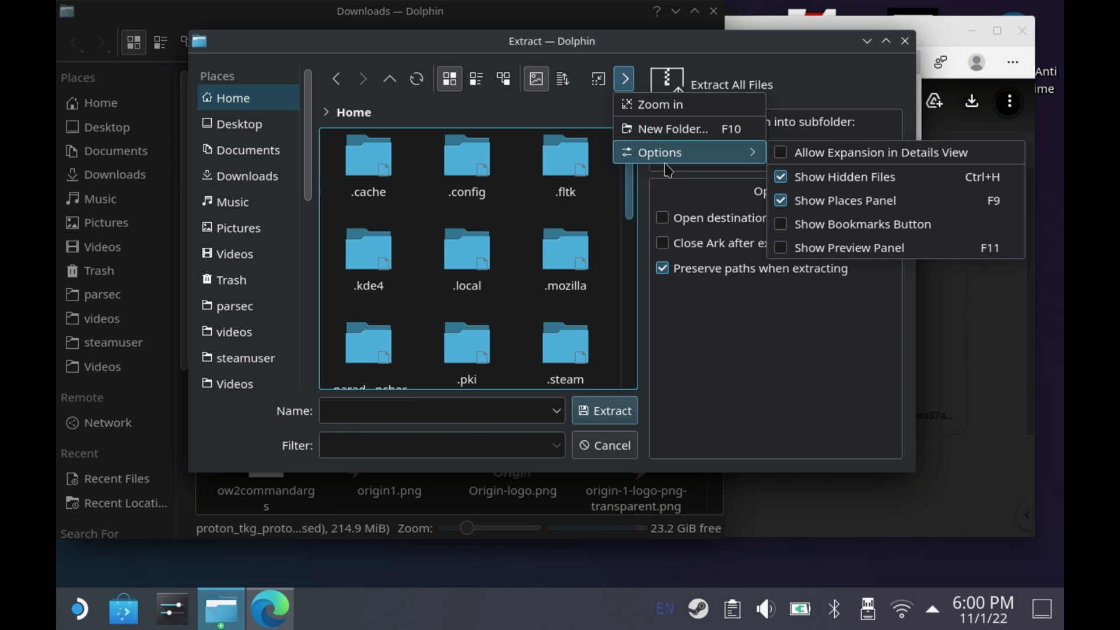
Browse the extraction destination from Home into the hidden .steam folder and its steam subfolder.
drag(631, 191, 632, 224)
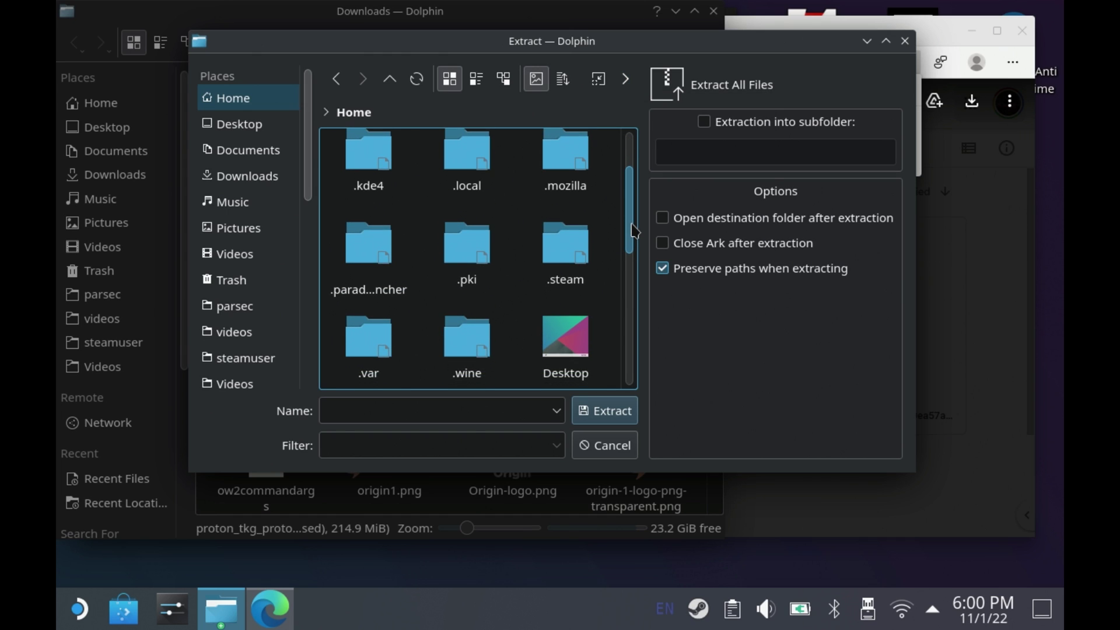
double_click(585, 233)
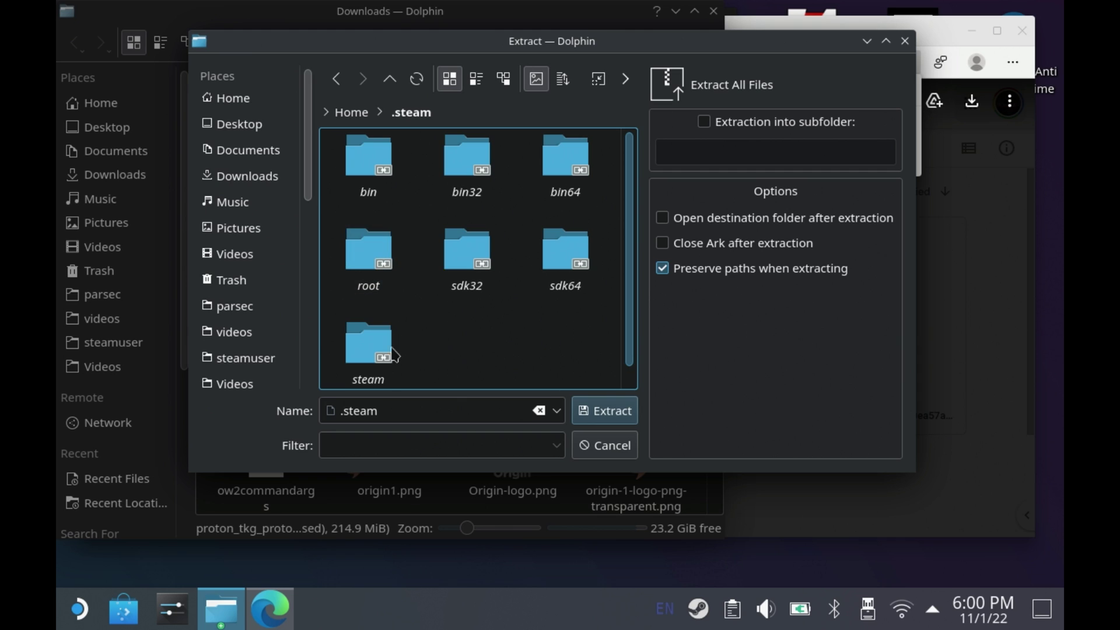
click(372, 354)
double_click(372, 354)
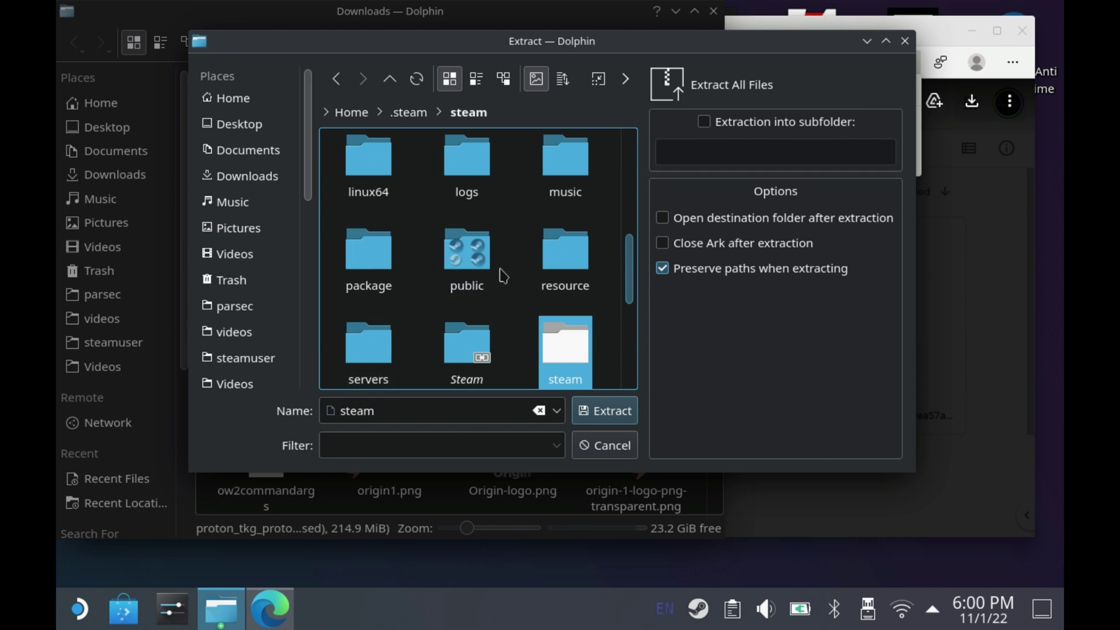
Choose the compatibilitytools.d folder inside steam as the destination and extract the archive there.
scroll(601, 226, up, 5)
scroll(601, 225, up, 2)
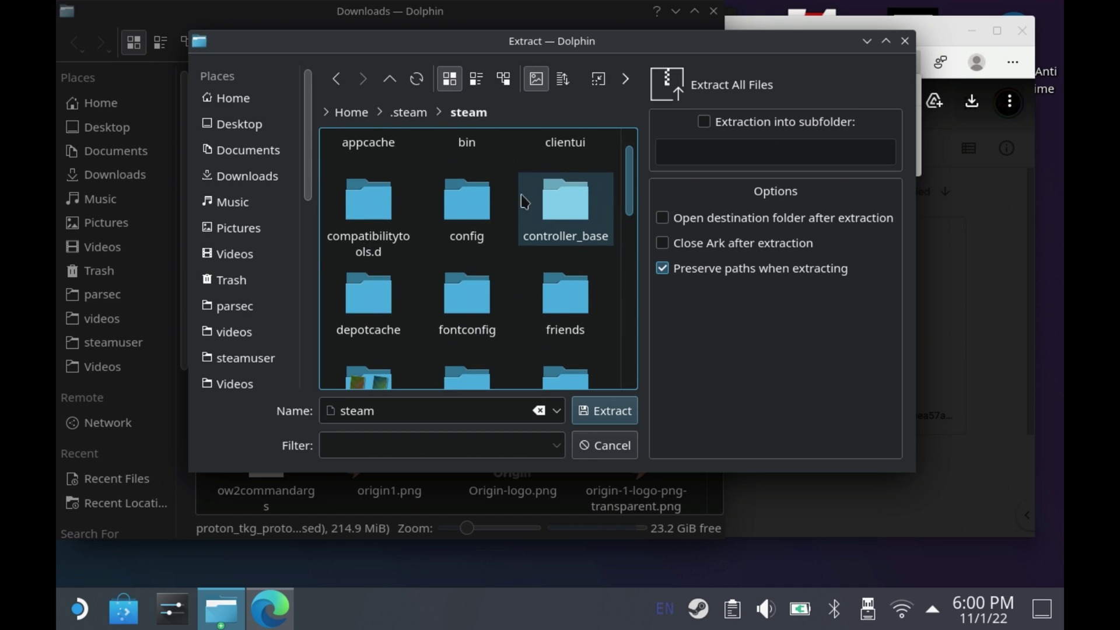
click(368, 216)
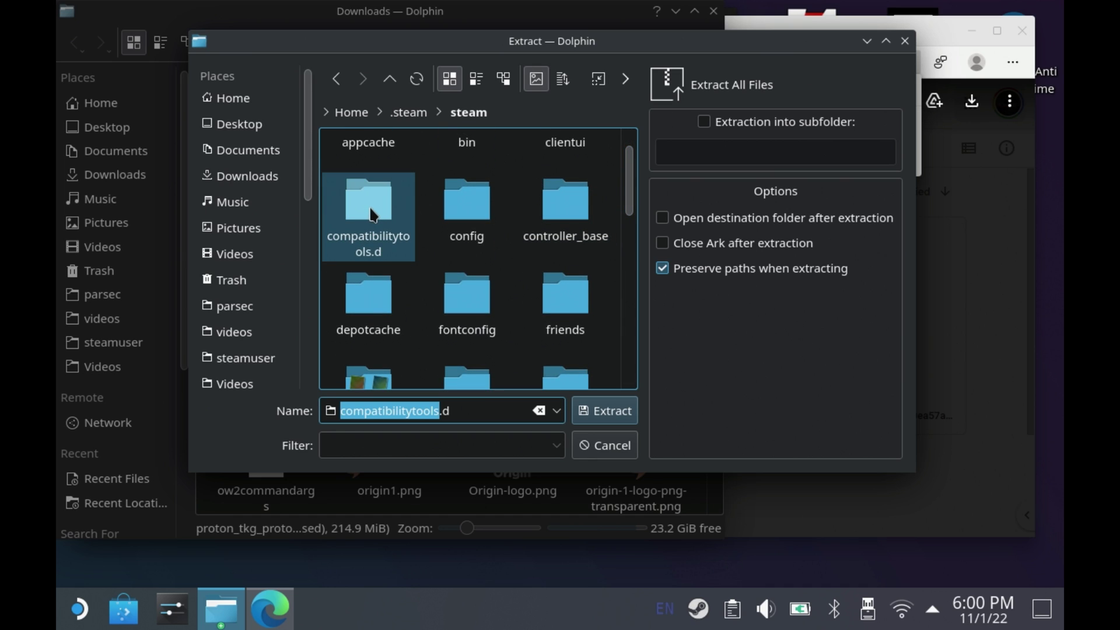
right_click(424, 202)
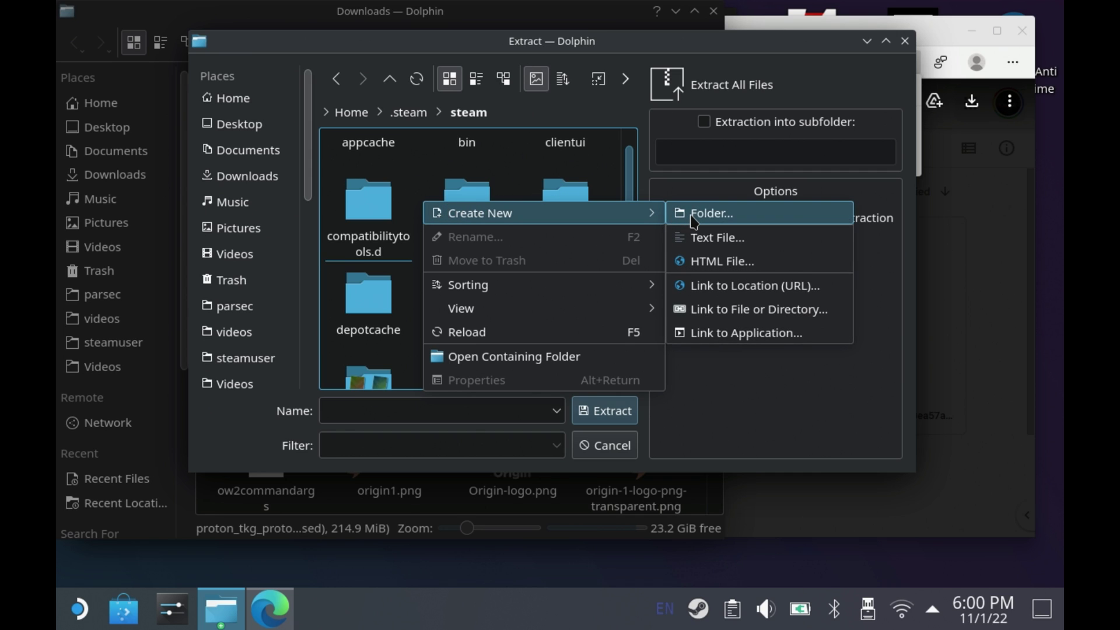
click(362, 208)
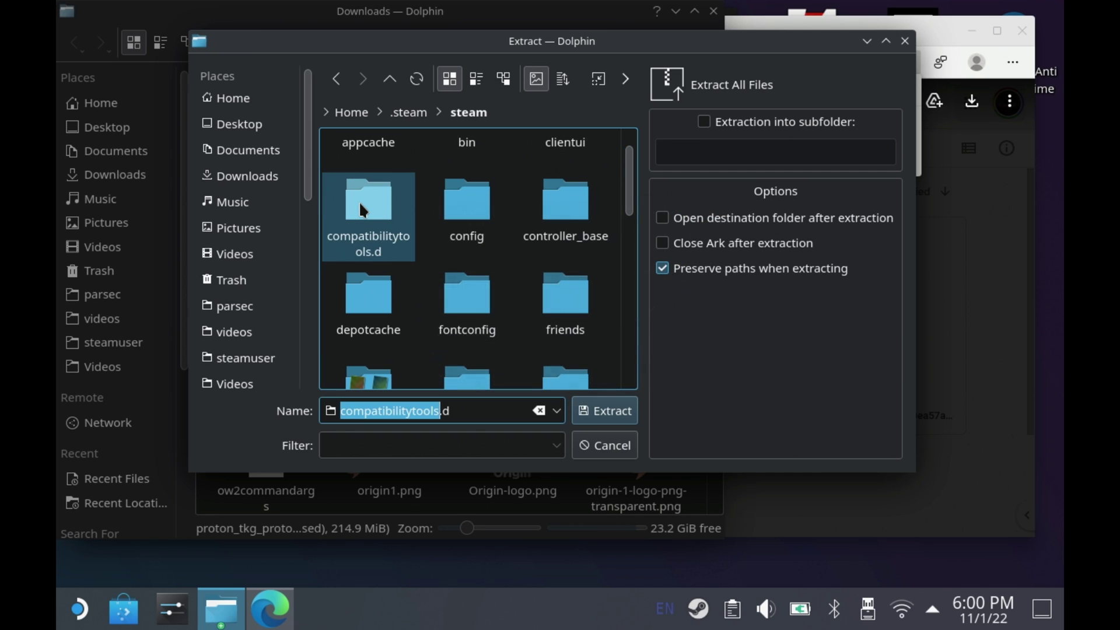
double_click(360, 202)
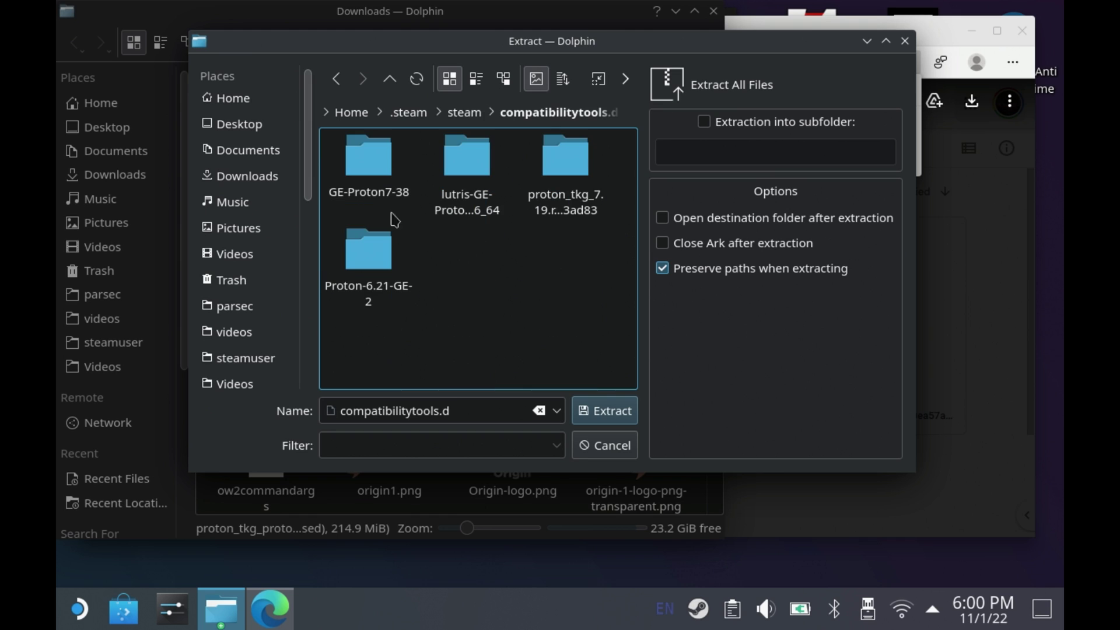
click(618, 415)
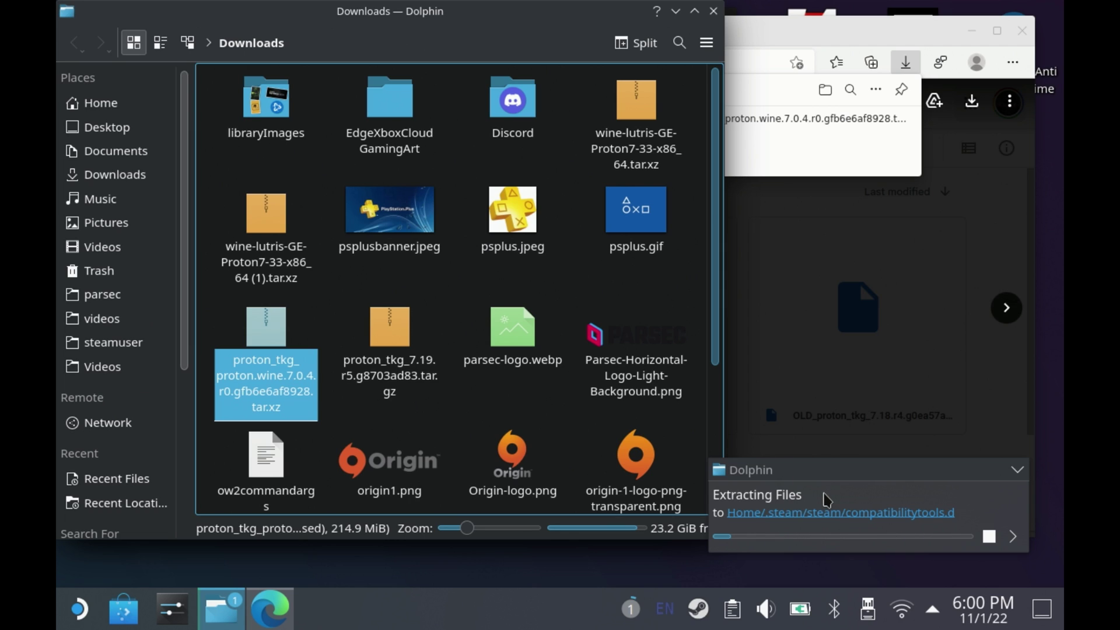
Browse the file manager to Home/.steam/steam/compatibilitytools.d to check the extracted Proton folder.
click(828, 512)
click(295, 96)
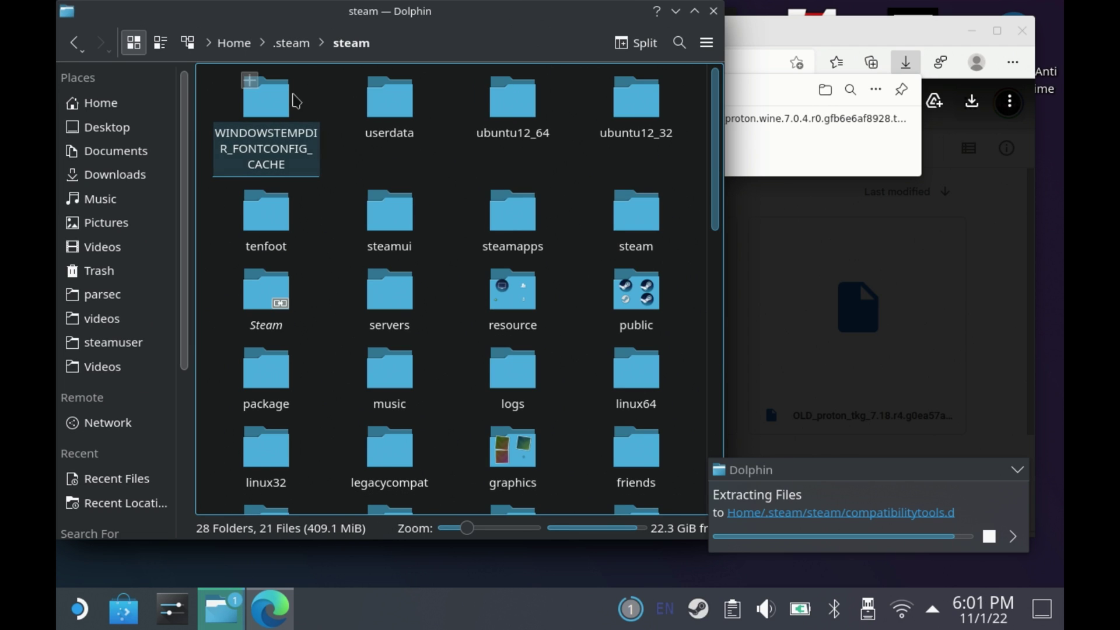
scroll(446, 169, down, 10)
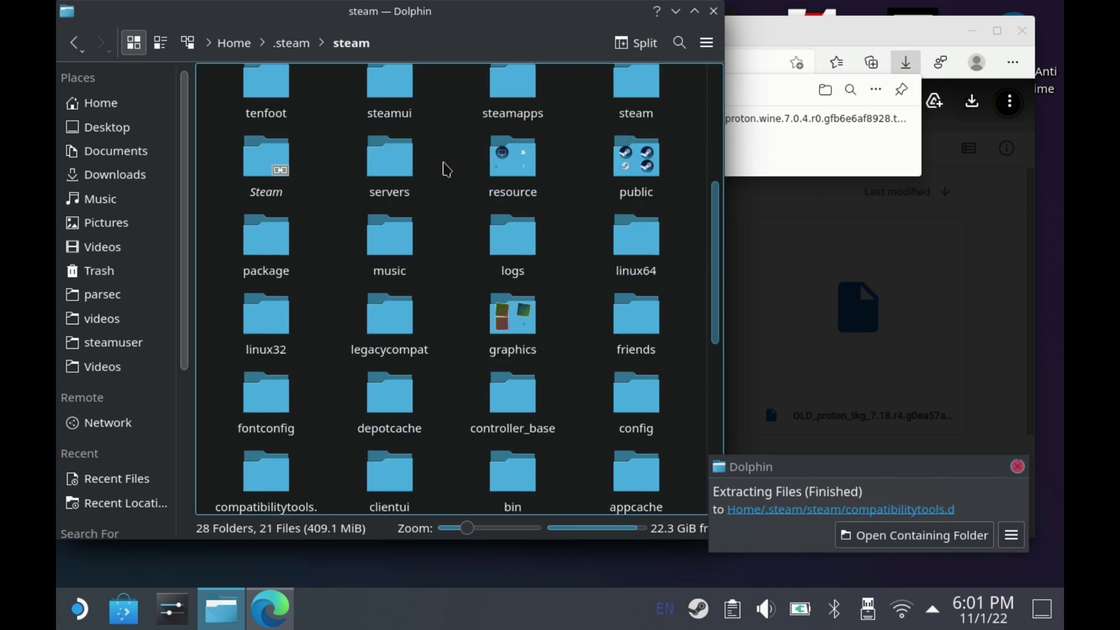
scroll(443, 164, up, 5)
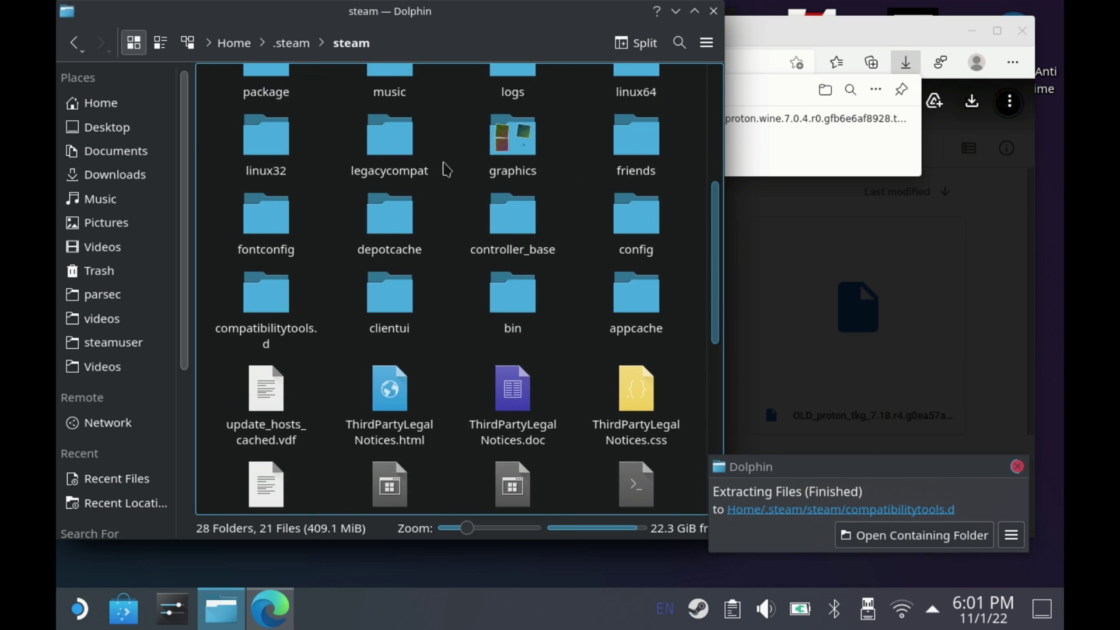
click(388, 111)
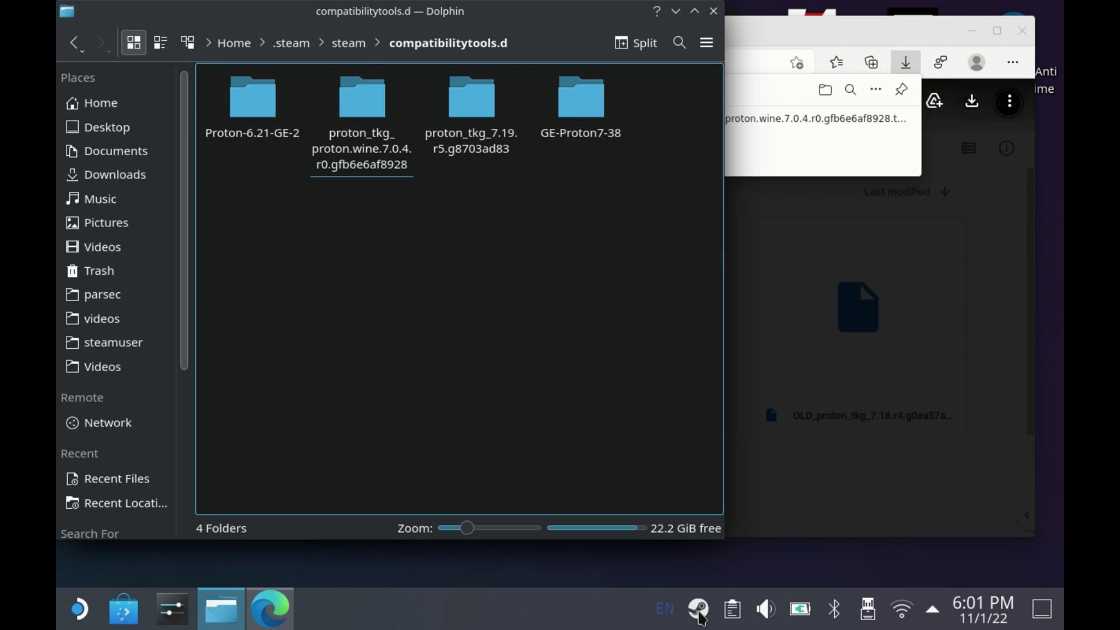
Exit Steam, then open ow2commandargs.txt in the TKG OW2 Drive folder to get the launch arguments.
right_click(699, 612)
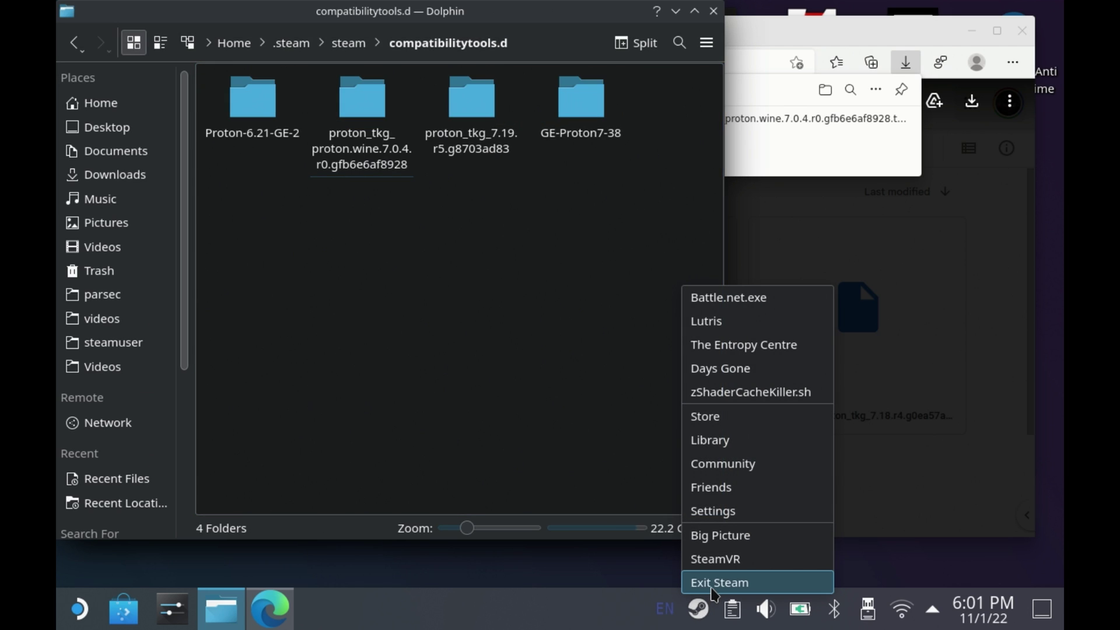
click(712, 584)
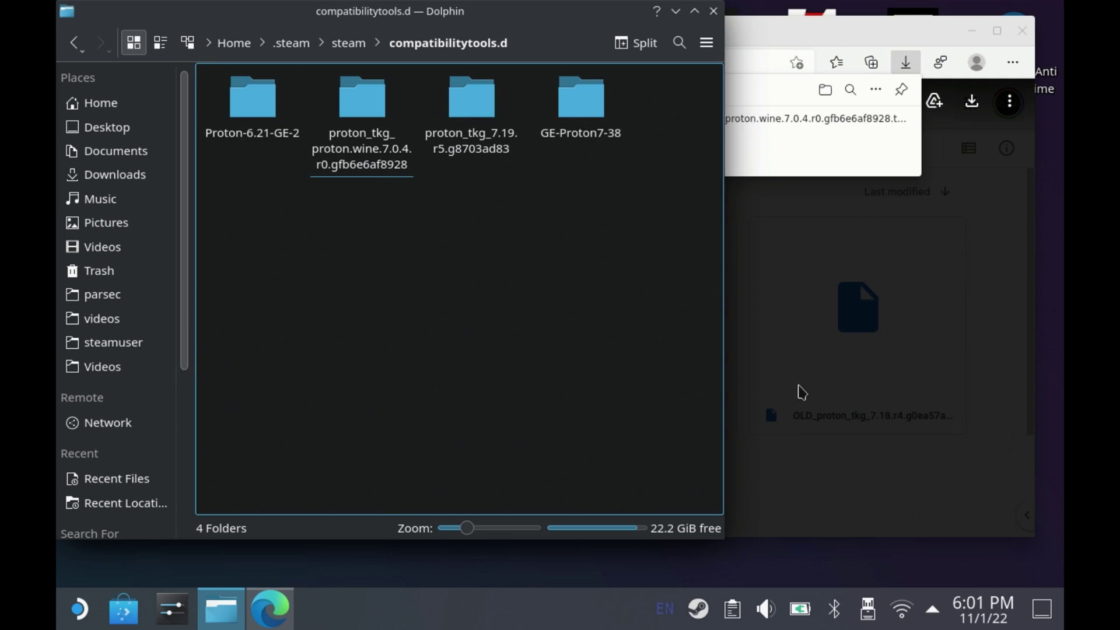
click(800, 390)
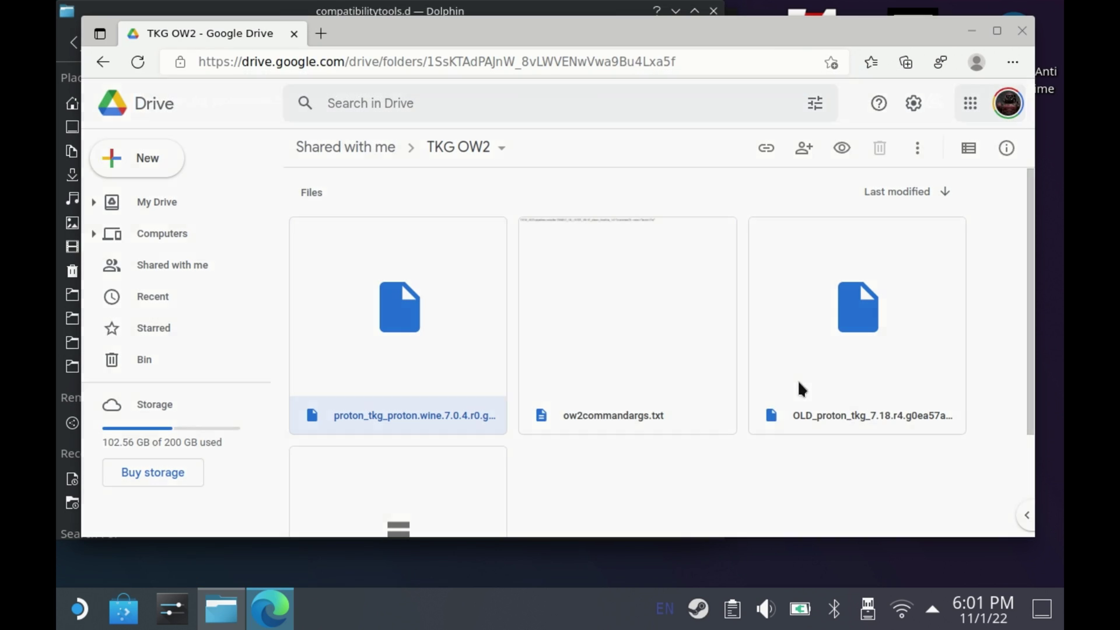
double_click(621, 340)
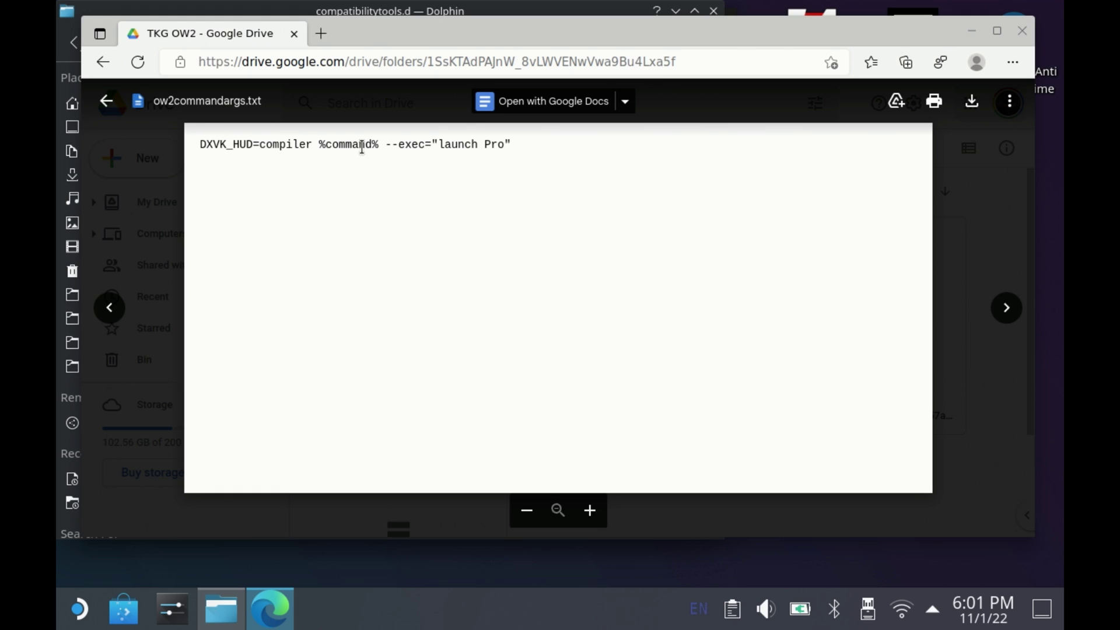
double_click(362, 143)
Find Steam in the application launcher and start it again.
click(69, 617)
text(ste)
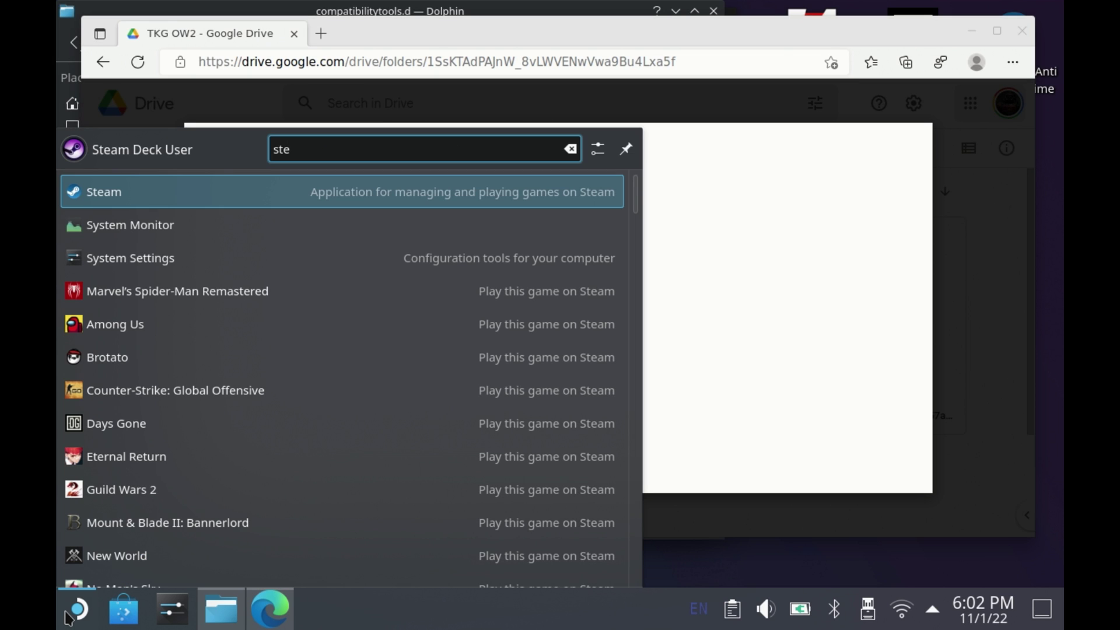
key(Return)
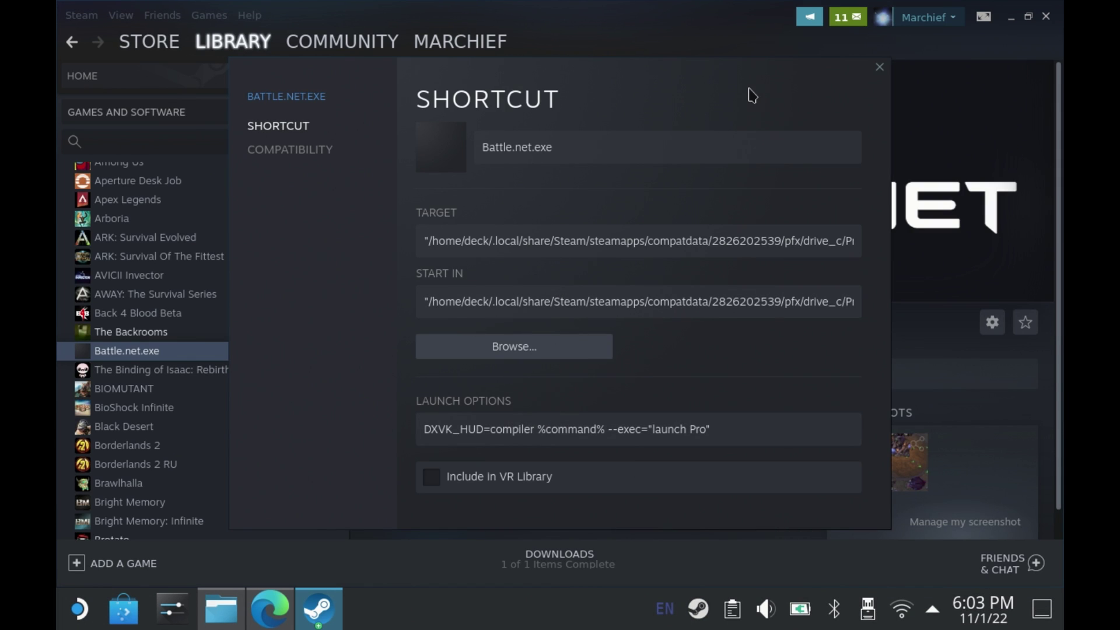
Set the forced compatibility tool of the Battle.net.exe shortcut to TKG-proton-proton.wine.7.0.4.r0.gfb6e6af8928 and close its properties.
click(269, 149)
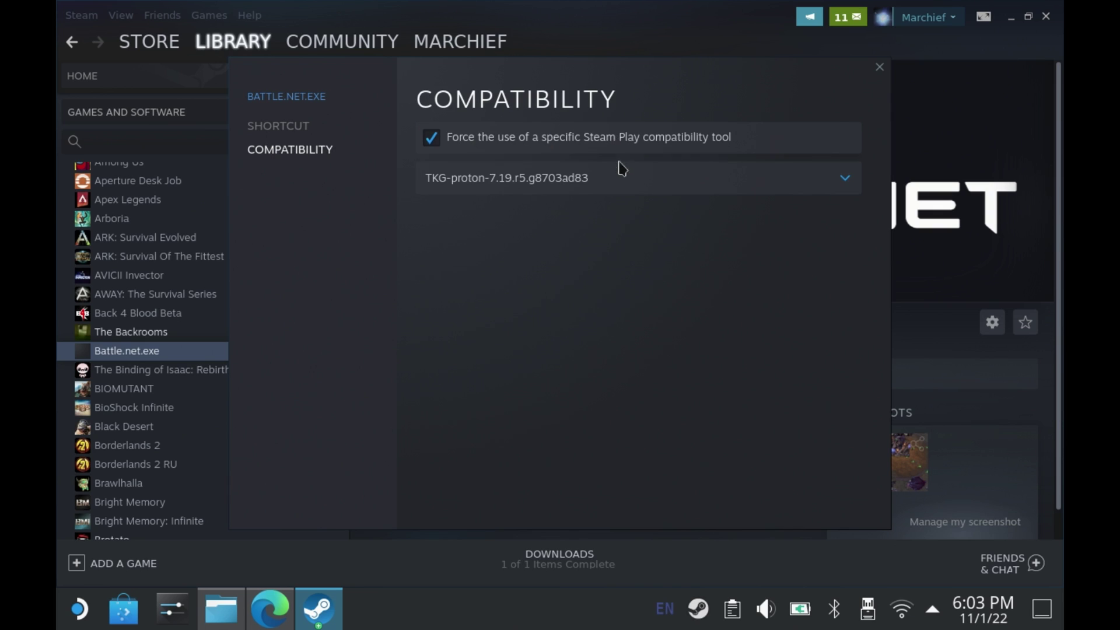
click(620, 174)
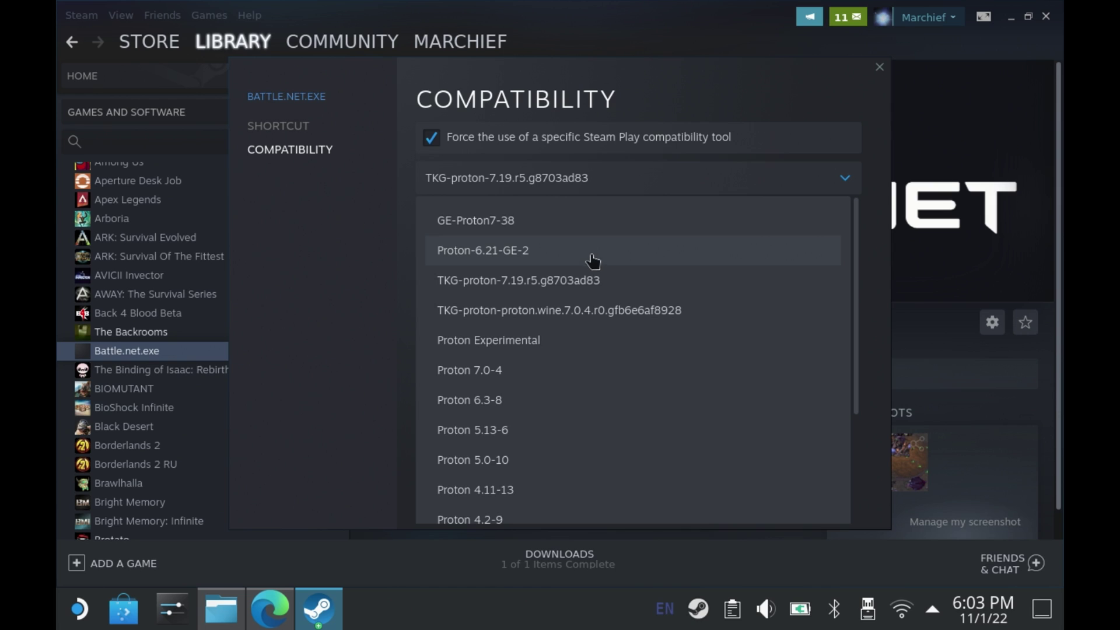
click(635, 311)
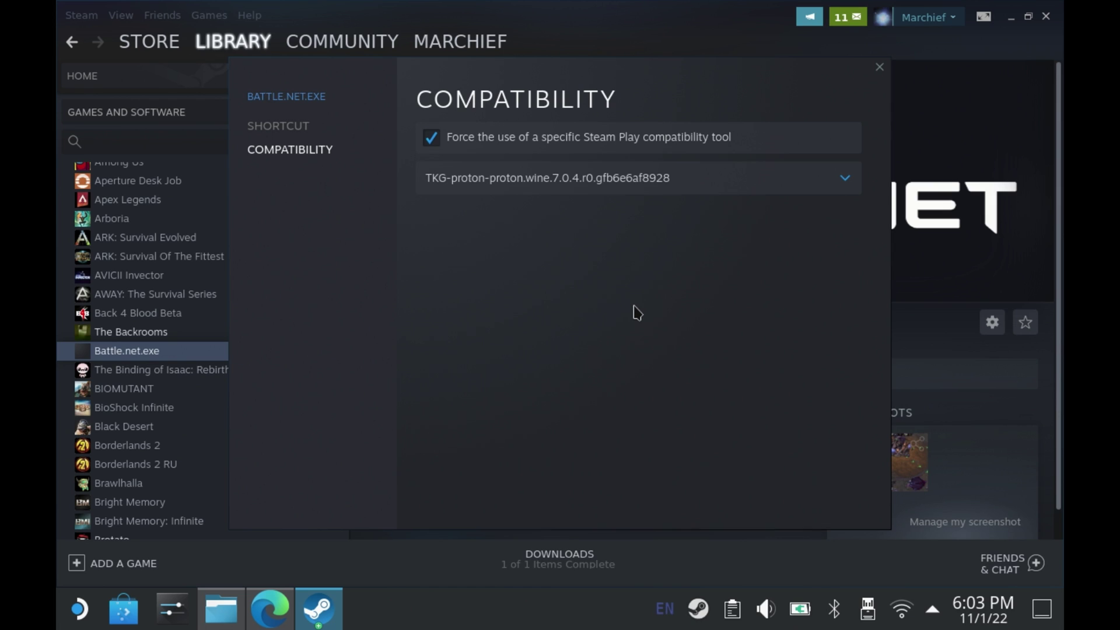
click(879, 68)
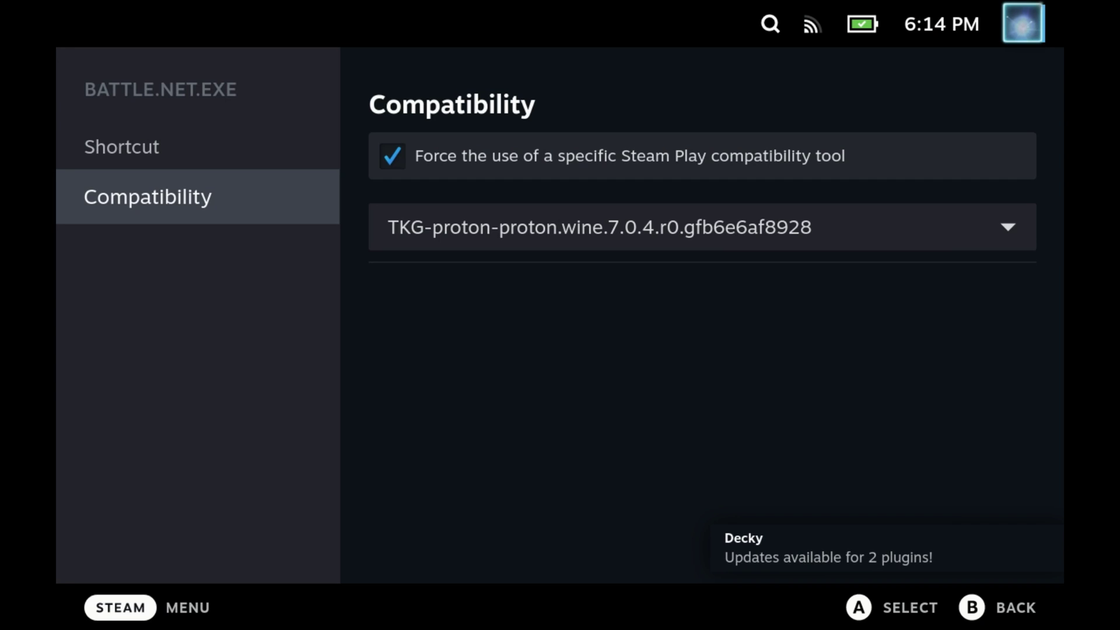
Leave the compatibility settings, launch Battle.net.exe from its library page and start Overwatch 2 in the Battle.net launcher.
key(Escape)
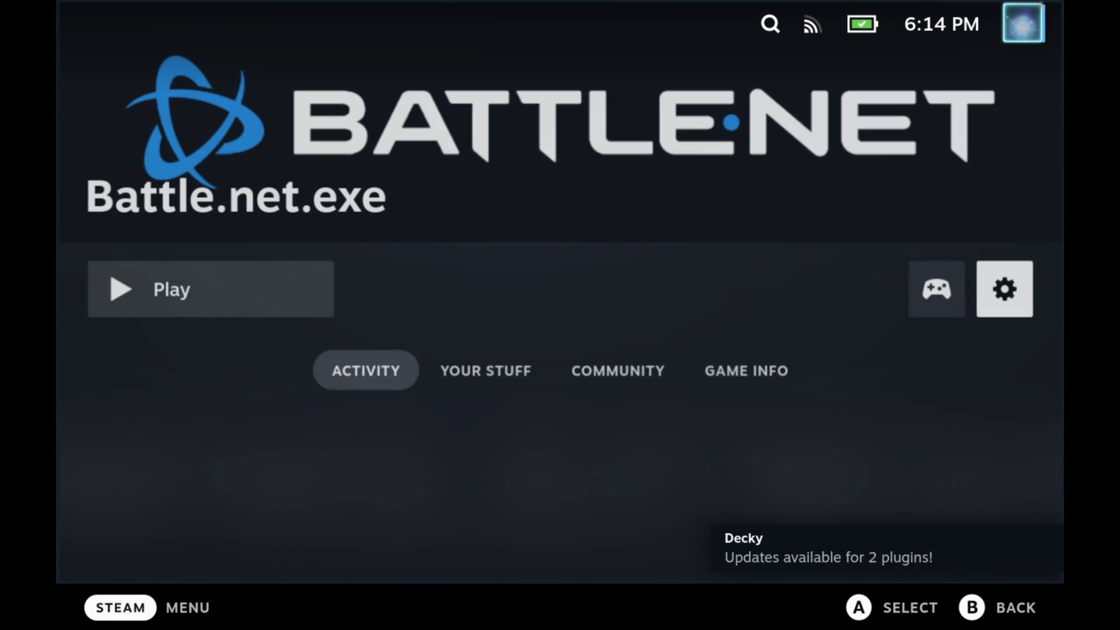
key(Left)
key(Left)
key(Left)
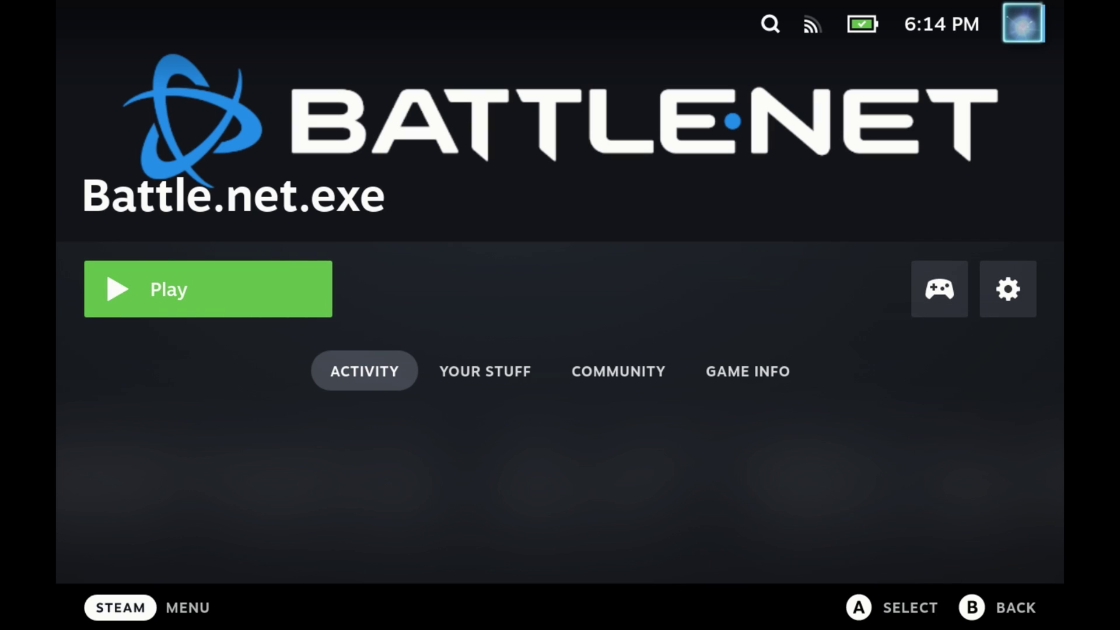
key(Return)
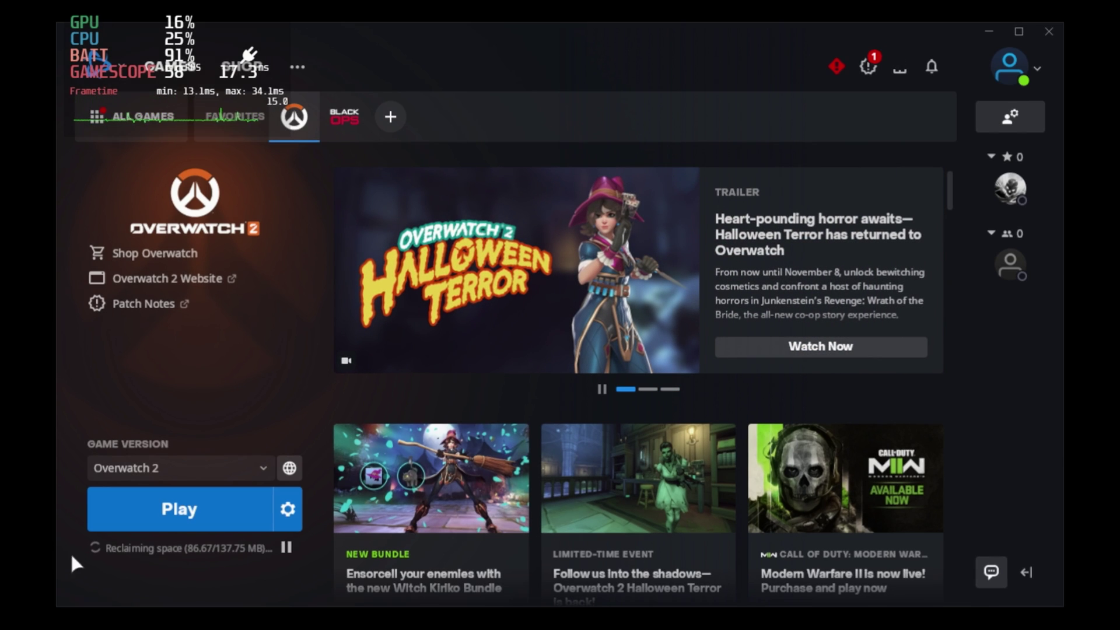
click(196, 526)
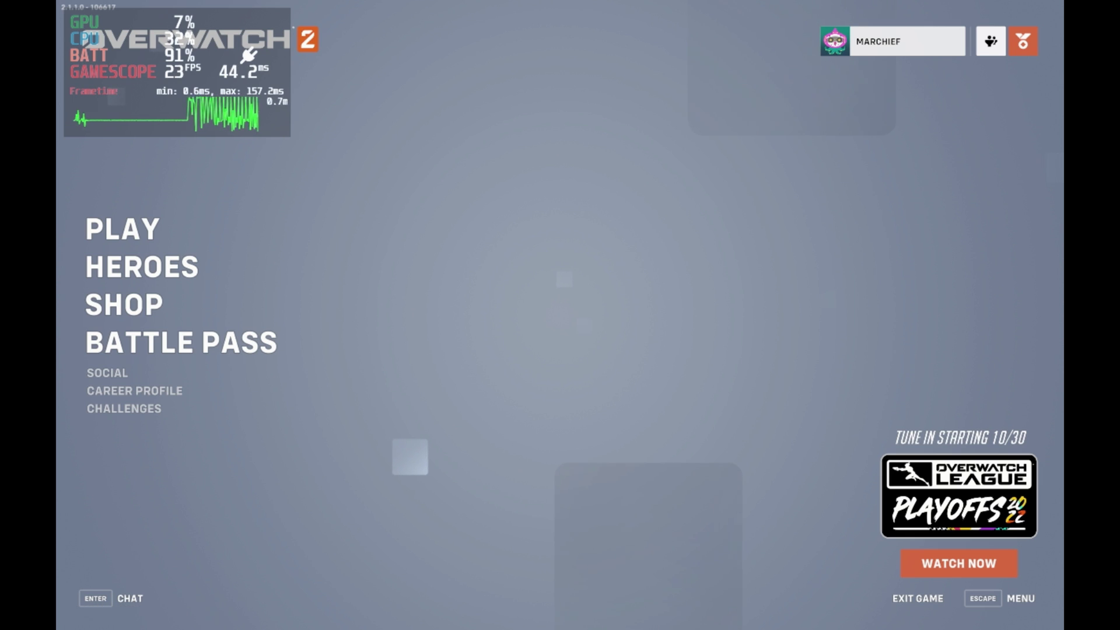
Open the video settings from the Overwatch 2 main menu.
key(Down)
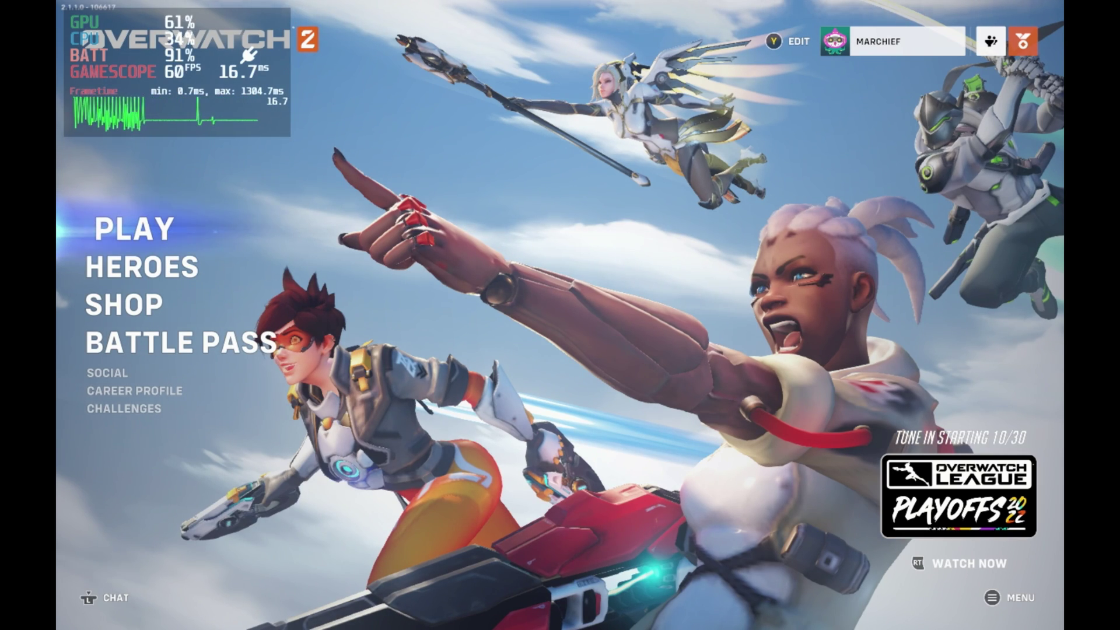
key(Down)
key(Up)
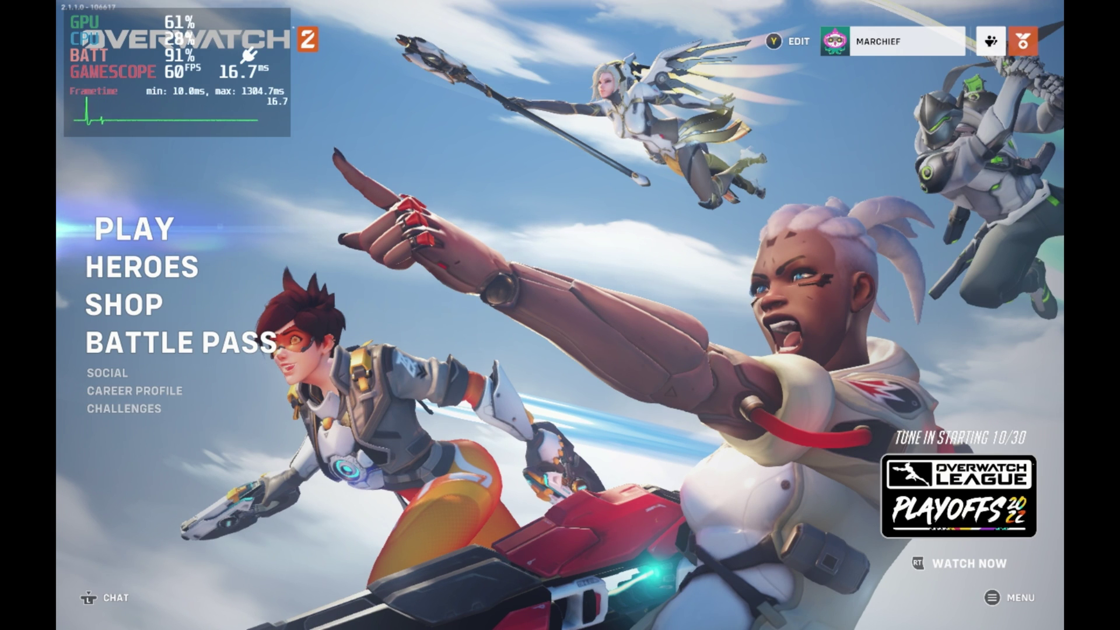
key(Down)
key(Down)
key(Down)
key(Escape)
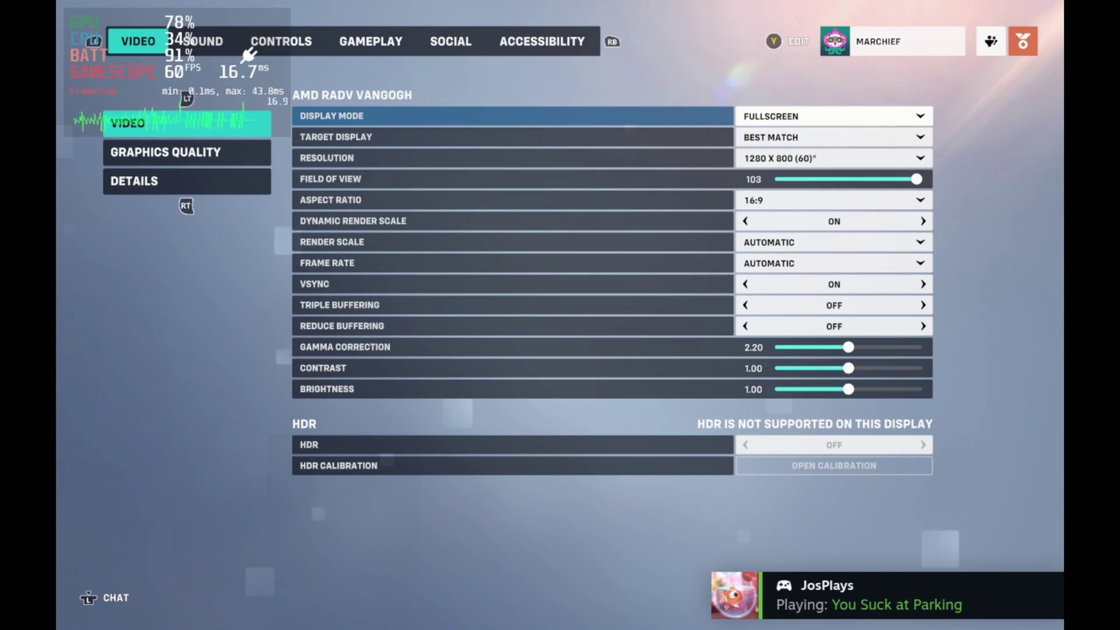
Turn off Dynamic Render Scale in the video settings.
key(Down)
key(Down)
key(Down)
key(Down)
key(Down)
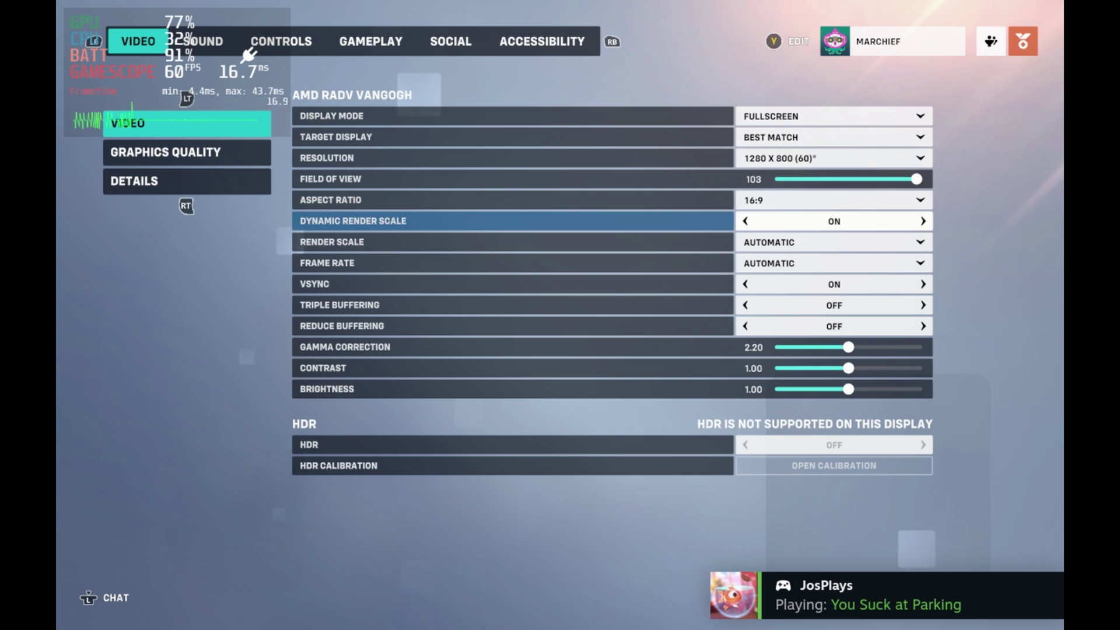
key(Left)
Set the frame rate to Custom with a maximum of 60 and apply the unsaved video changes.
key(Down)
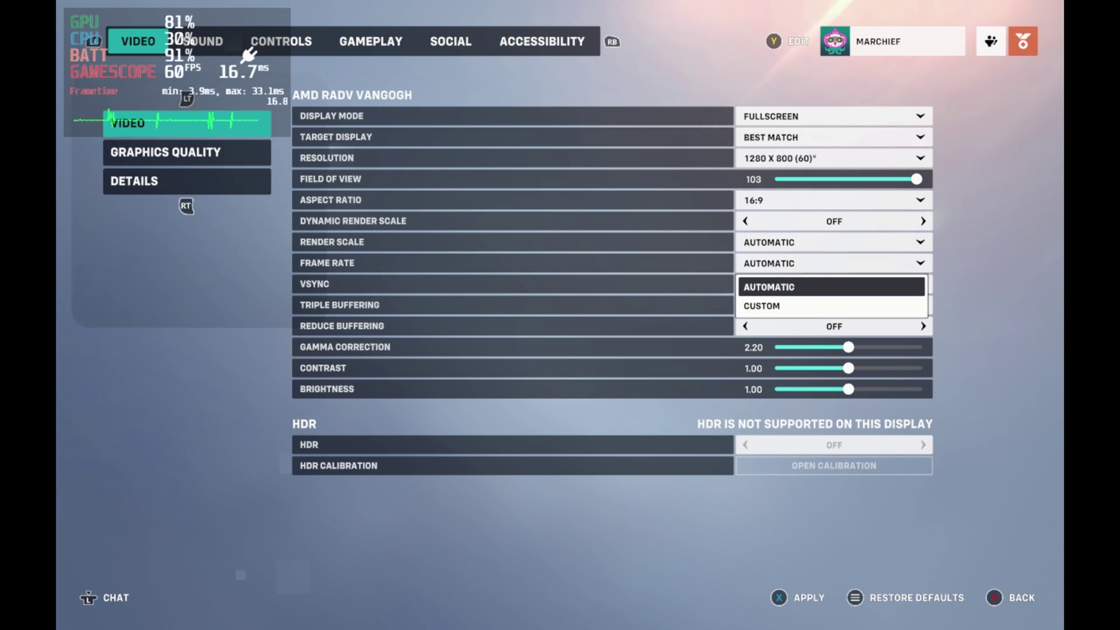
key(Return)
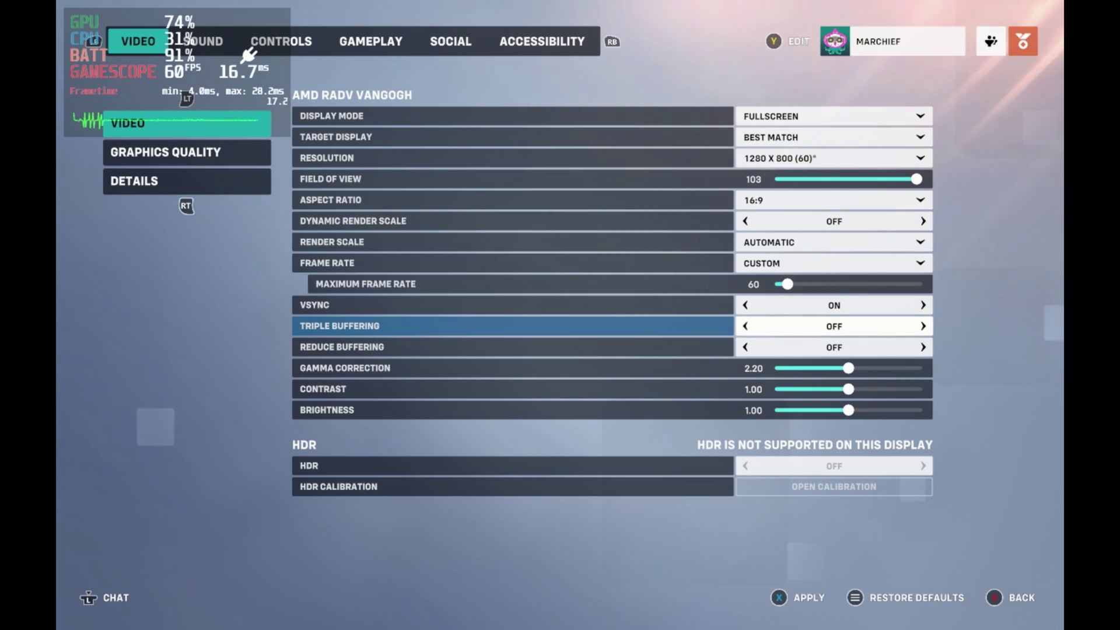
key(Escape)
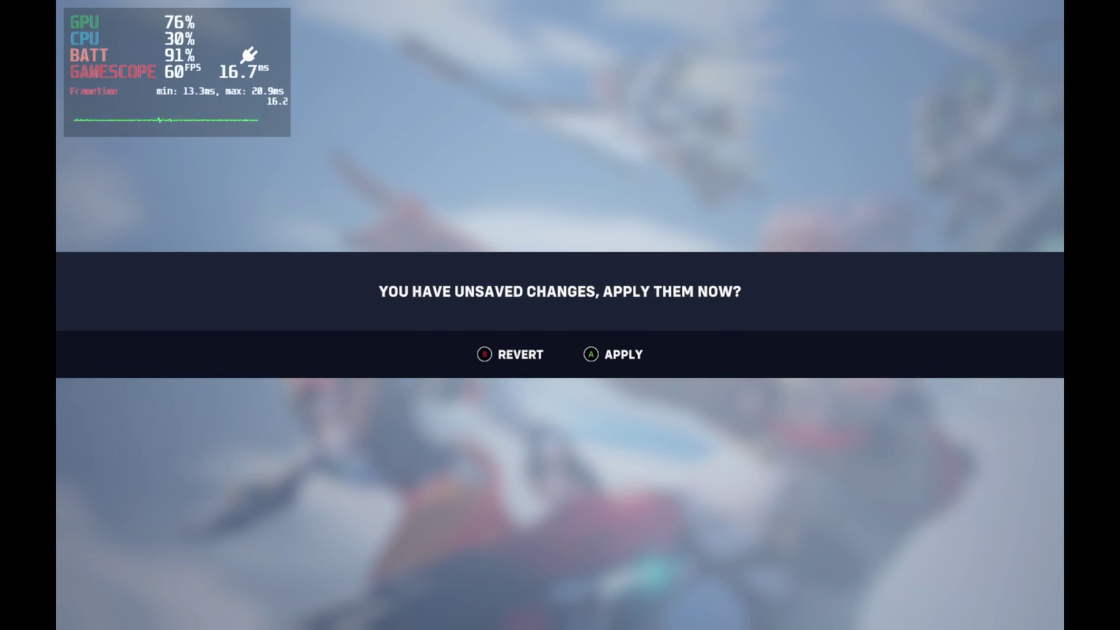
key(Return)
key(Escape)
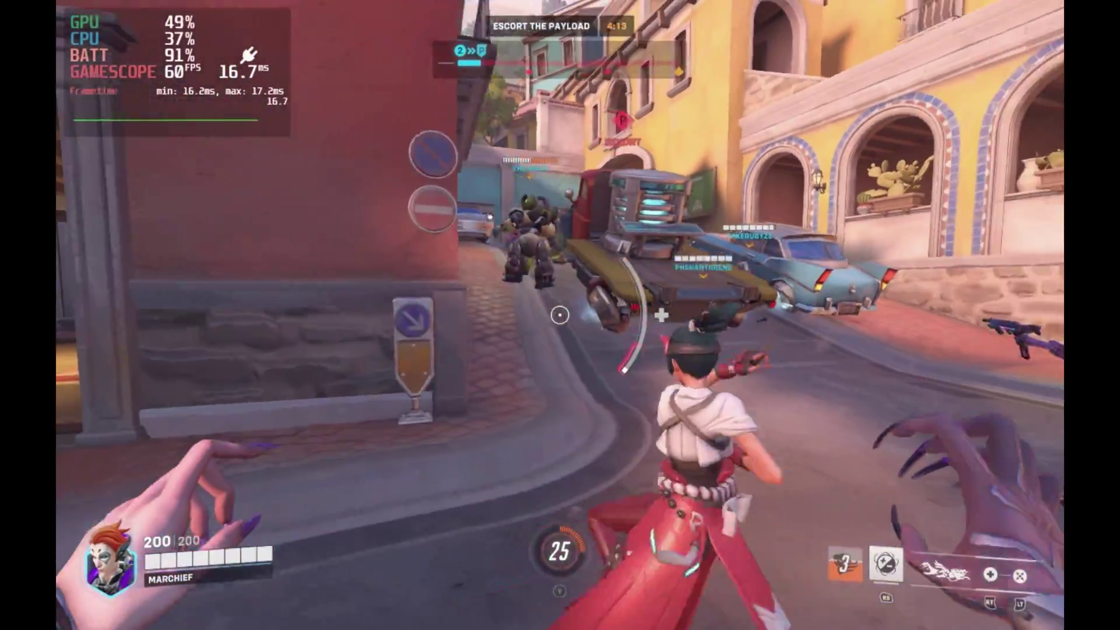
key(e)
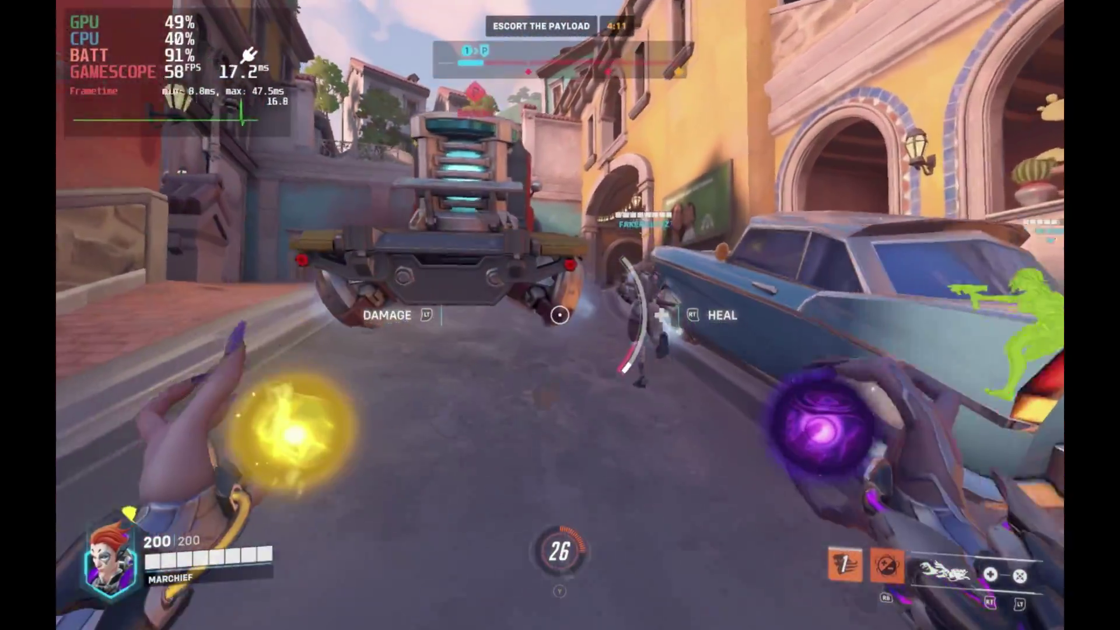
click(560, 315)
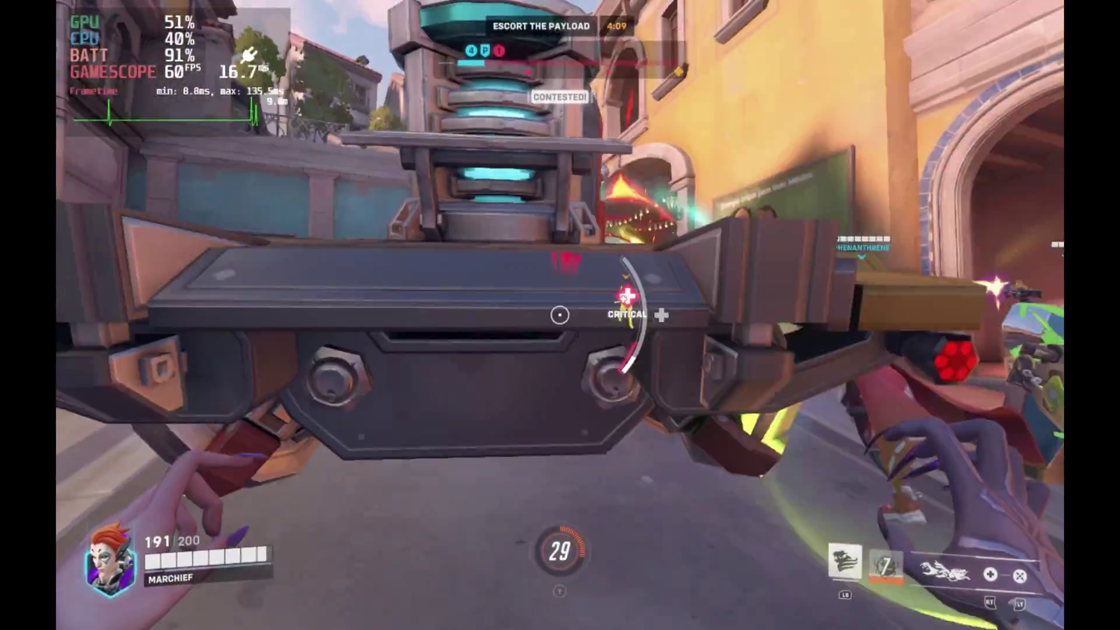
click(560, 315)
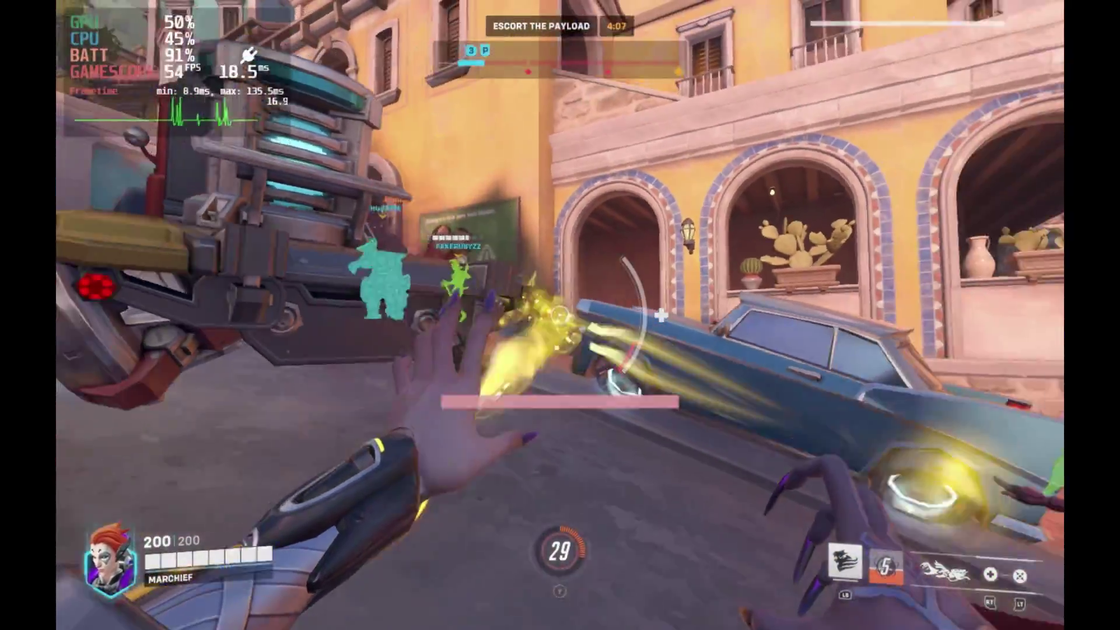
key(w)
key(w)
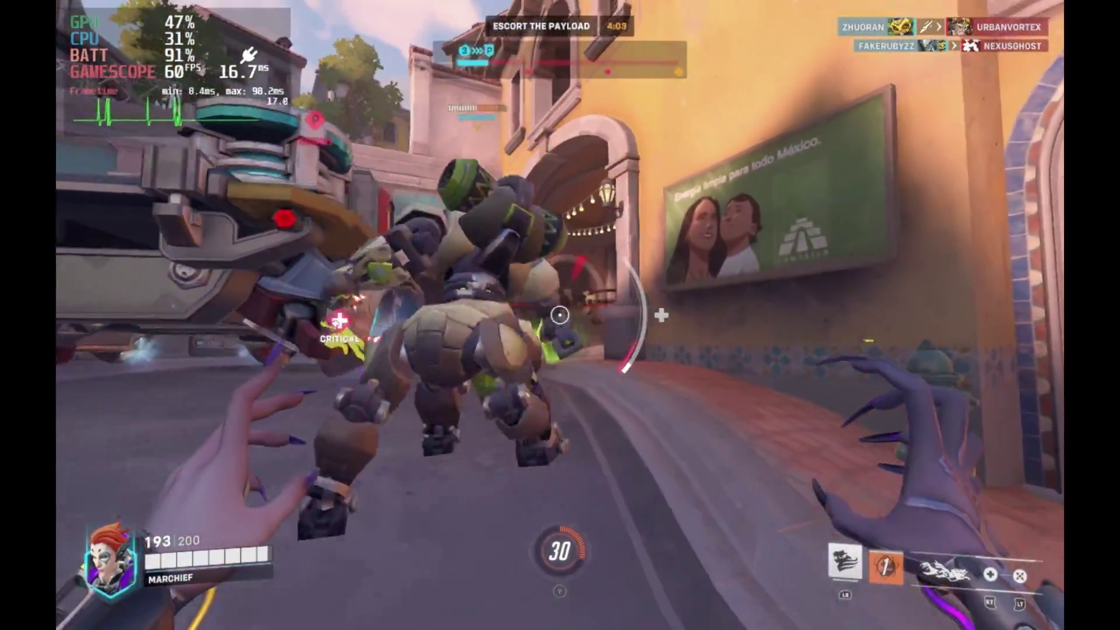
click(560, 315)
key(w)
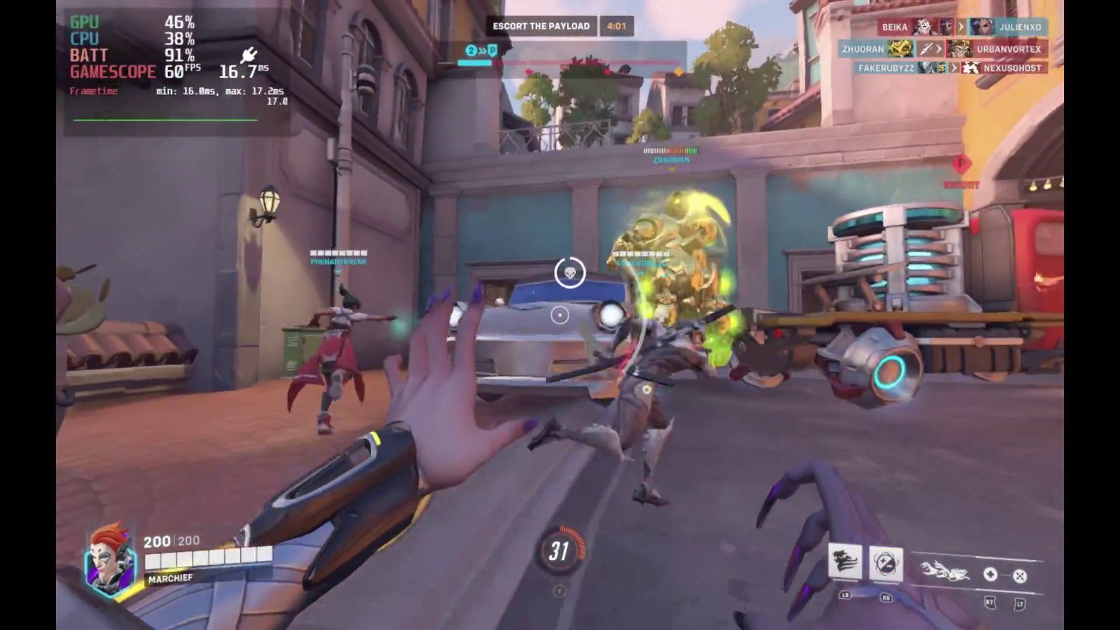
key(w)
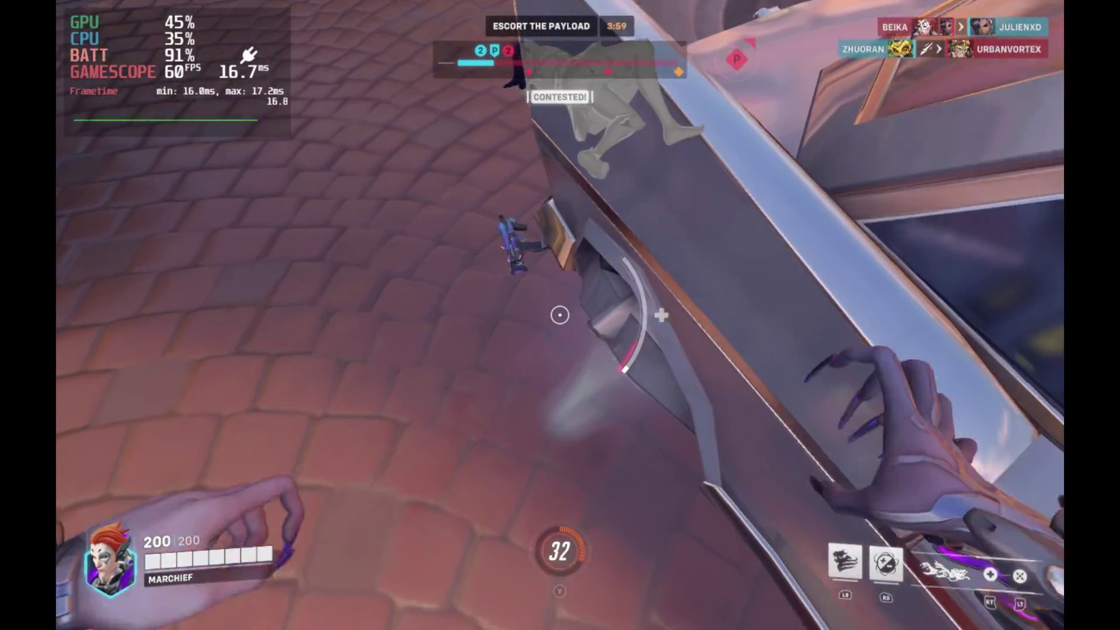
click(559, 315)
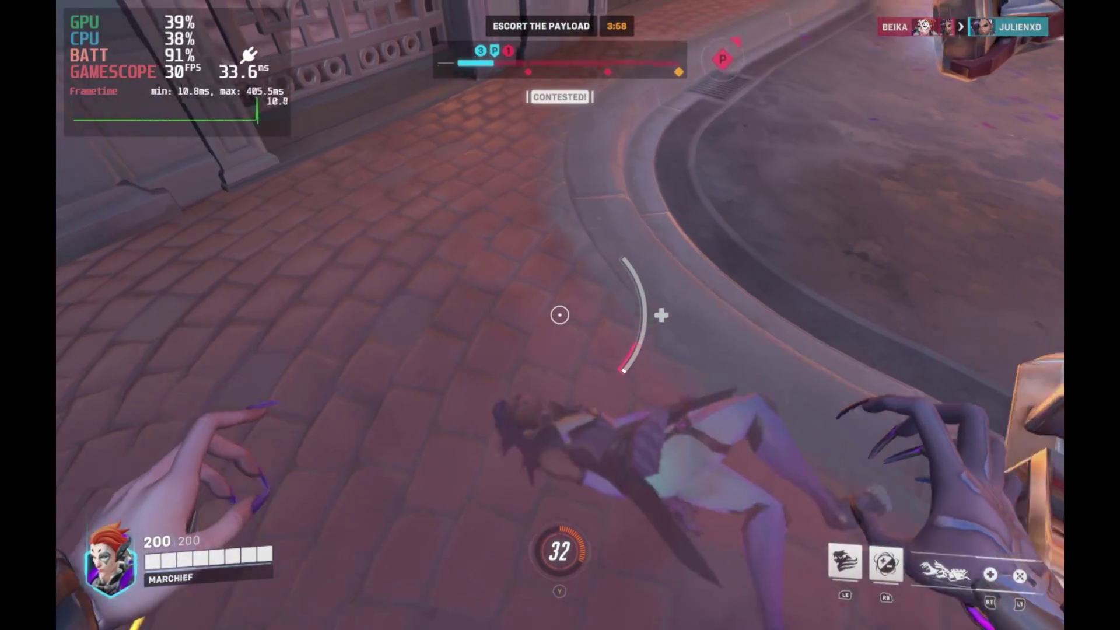
click(559, 315)
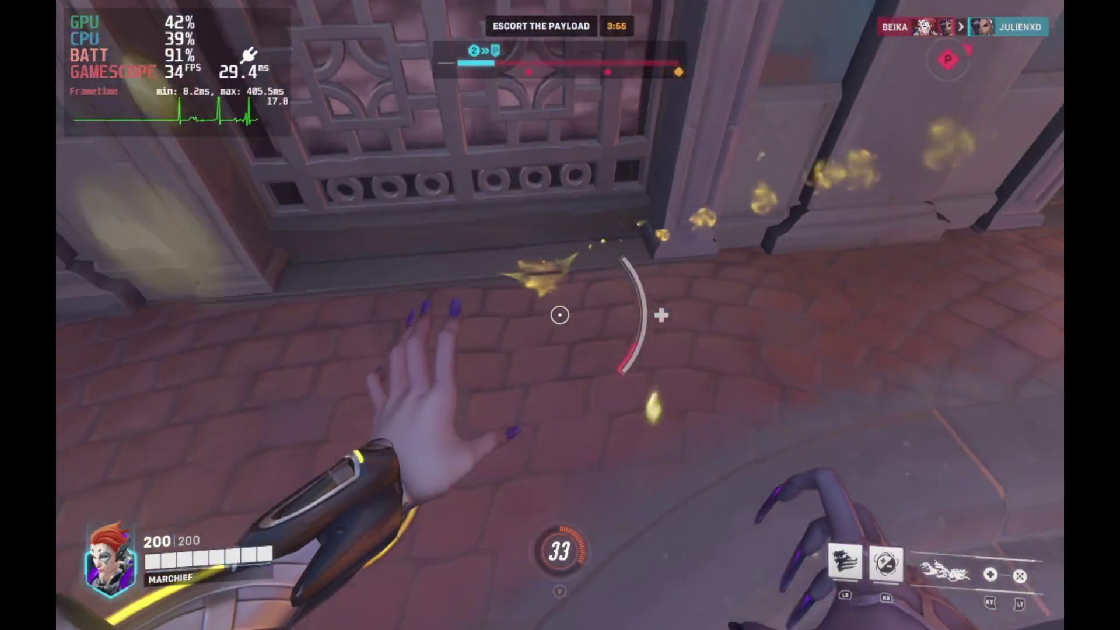